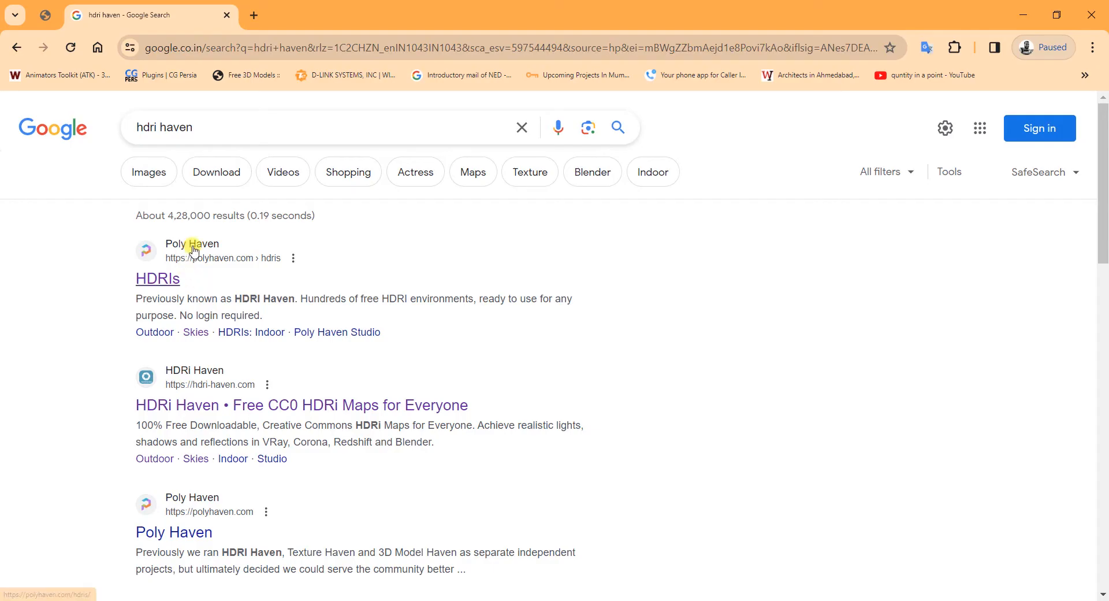
- Open the Poly Haven HDRIs search result in a separate browser page and browse its HDRI catalogue
middle_click(140, 280)
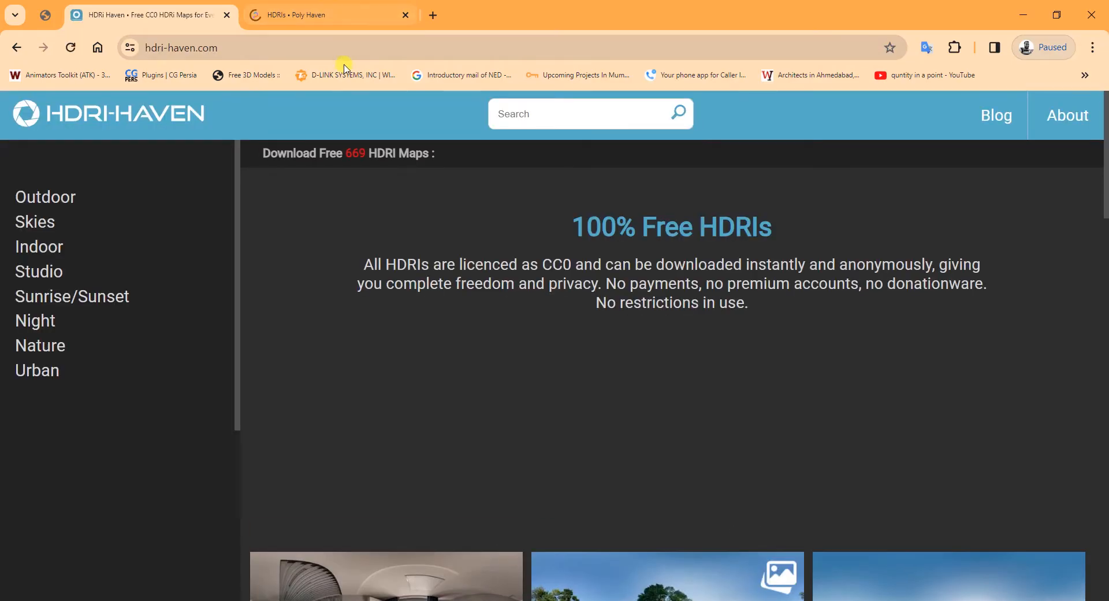
click(295, 15)
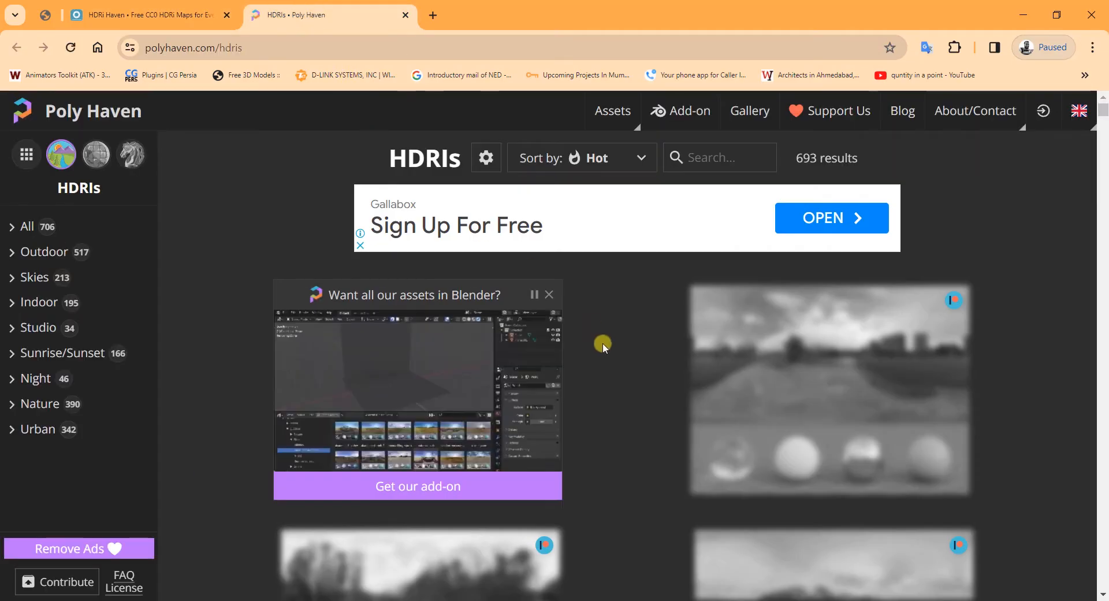
scroll(605, 345, down, 3)
scroll(572, 348, down, 1)
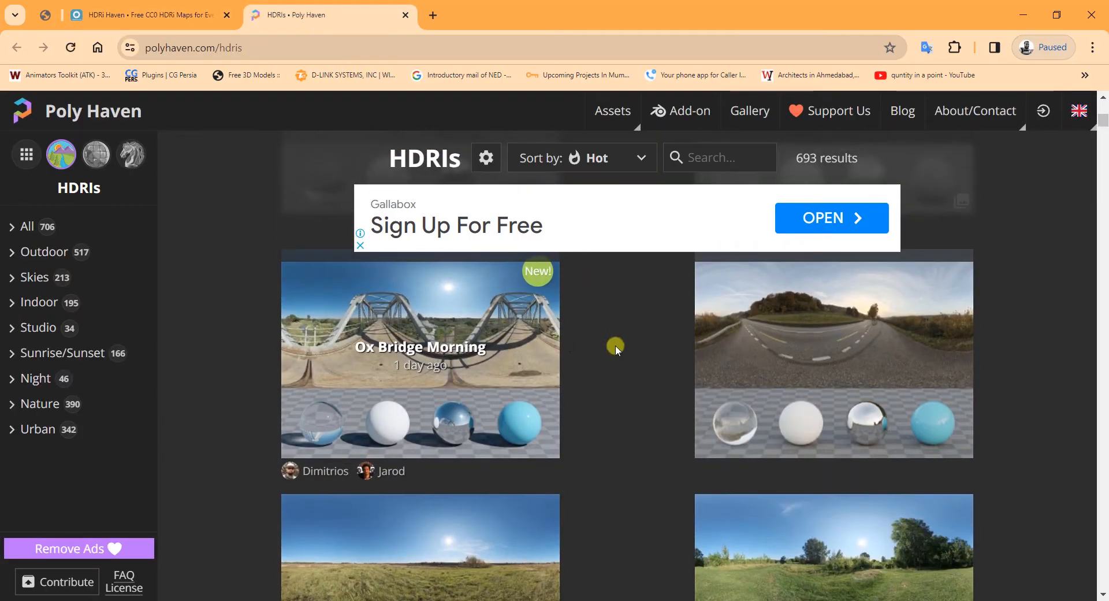
scroll(838, 387, down, 2)
scroll(427, 362, down, 6)
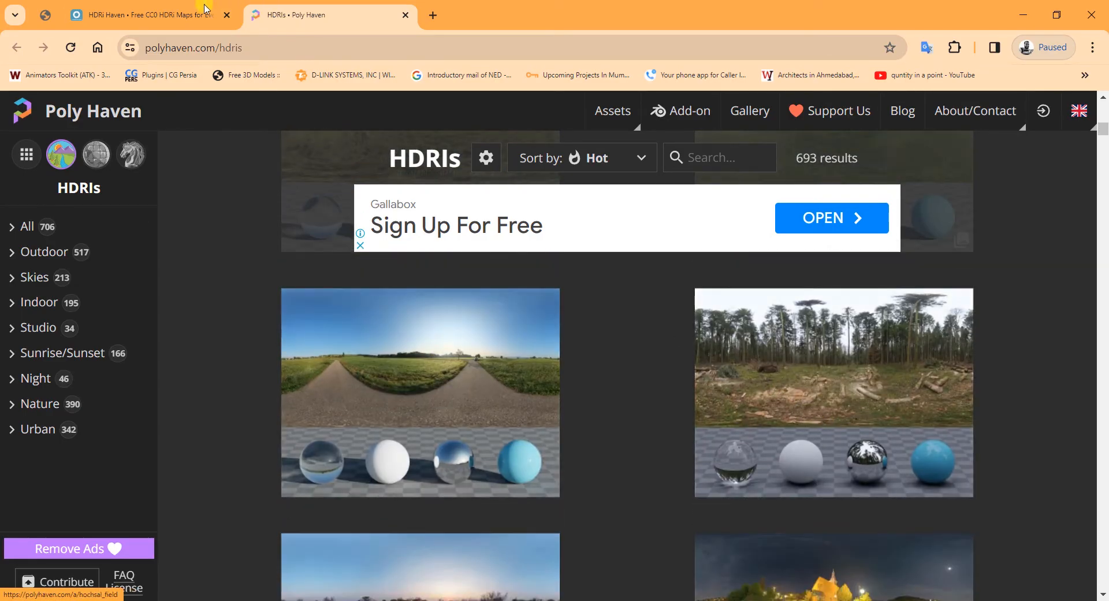
- Browse the free HDRI maps on the HDRI-Haven site and open the Sunset At Corn Field map
click(180, 13)
click(882, 185)
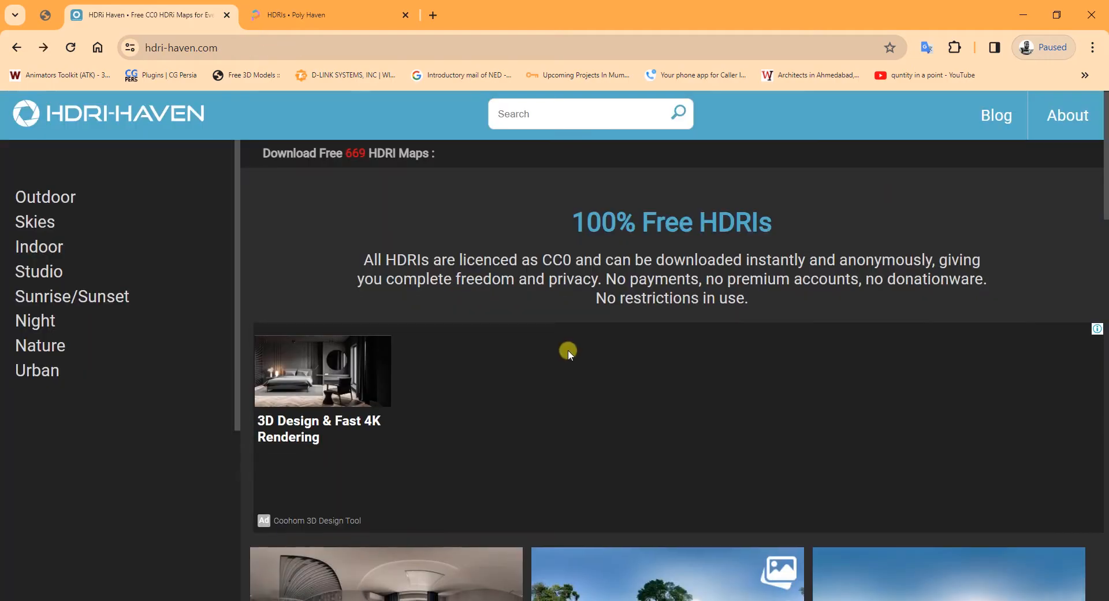
scroll(636, 353, down, 5)
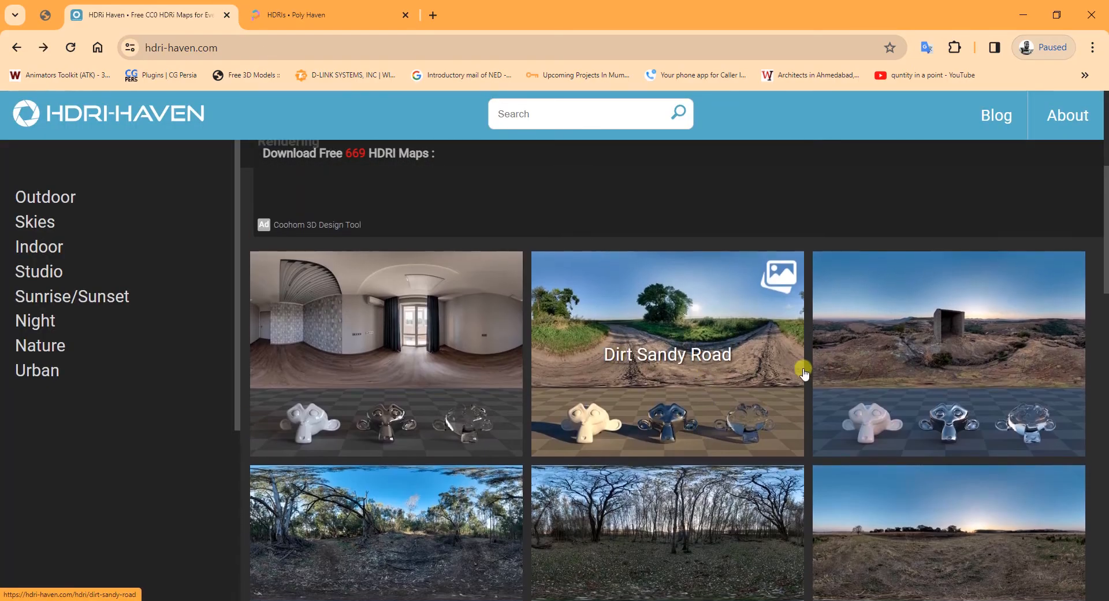
scroll(895, 376, down, 3)
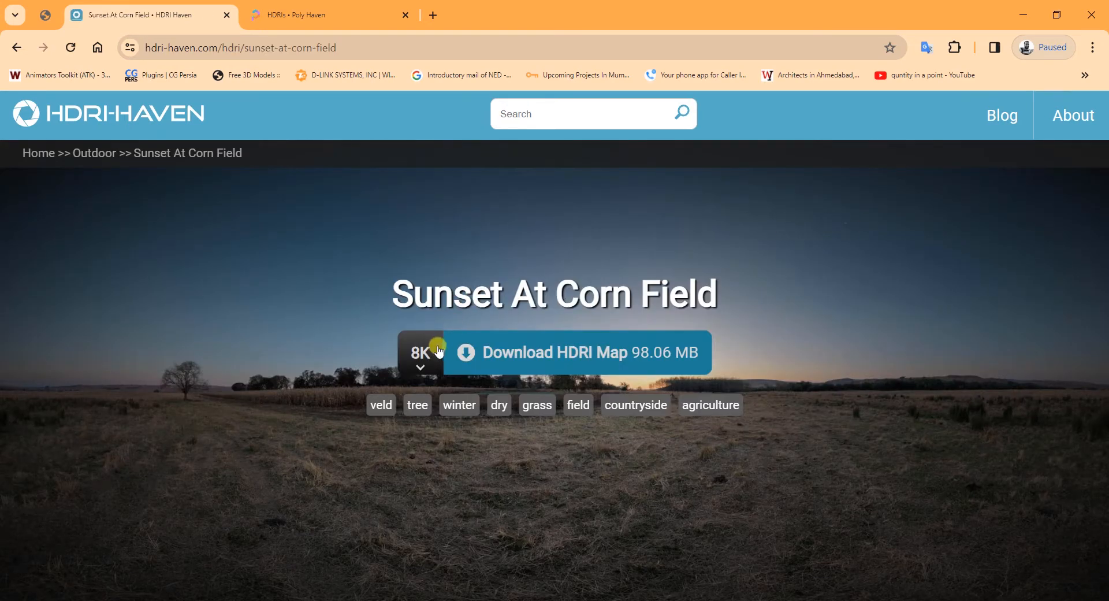
- Examine the resolution choices and download option of the Sunset At Corn Field HDRI
click(438, 350)
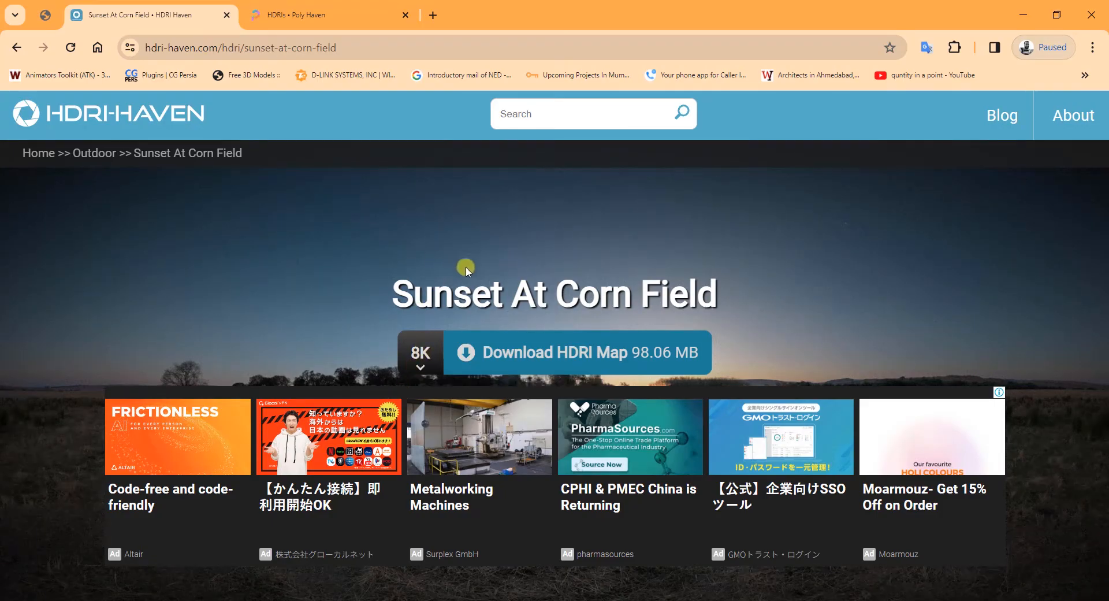
ctrl+scroll(538, 263, down, 3)
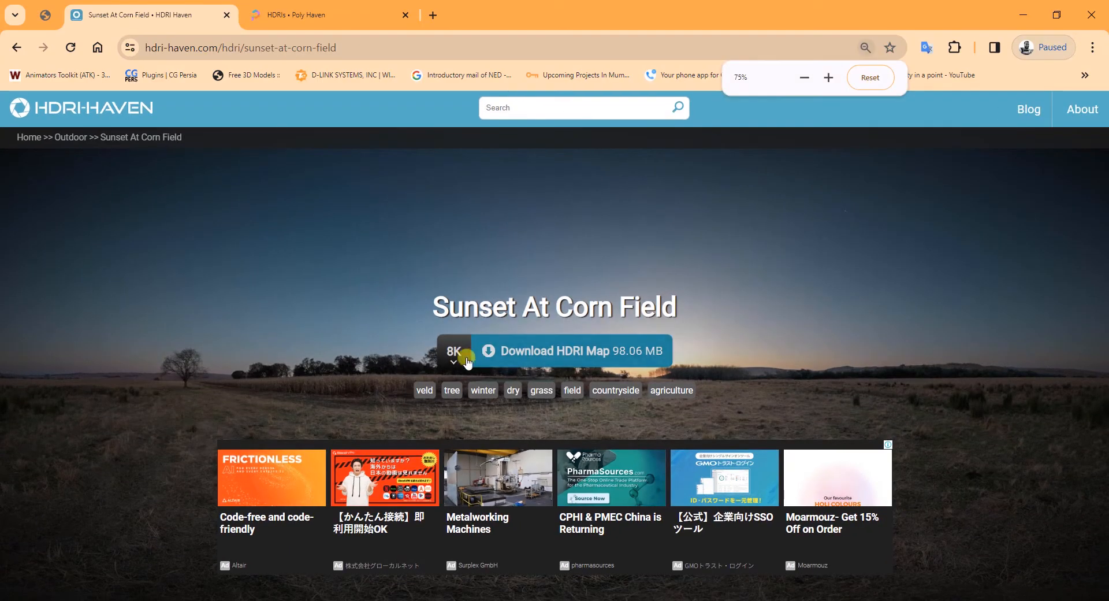
mouse_move(454, 358)
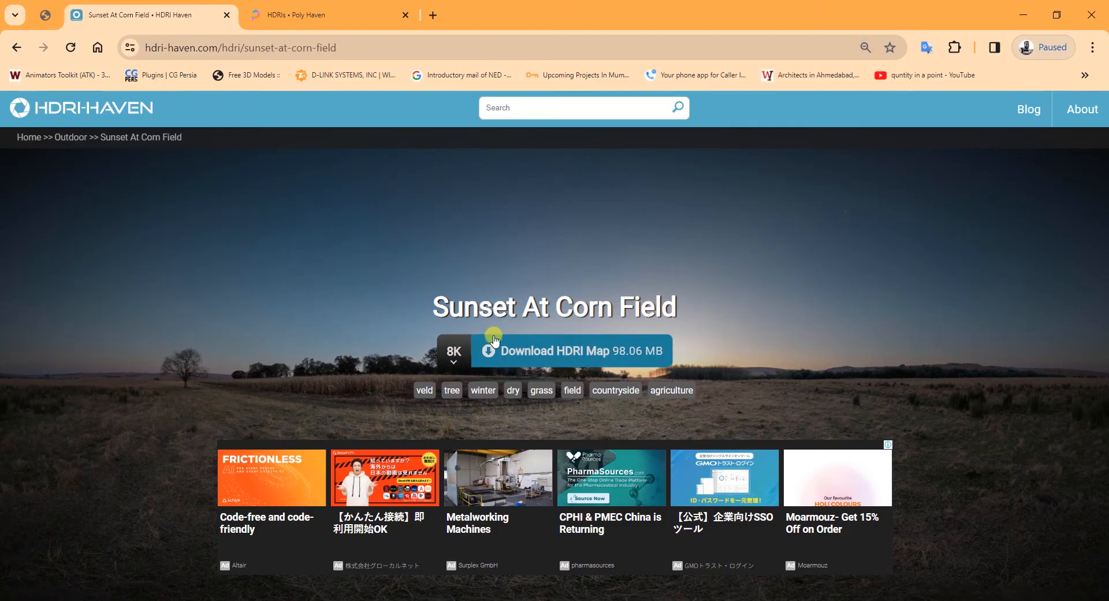
ctrl+scroll(453, 358, up, 3)
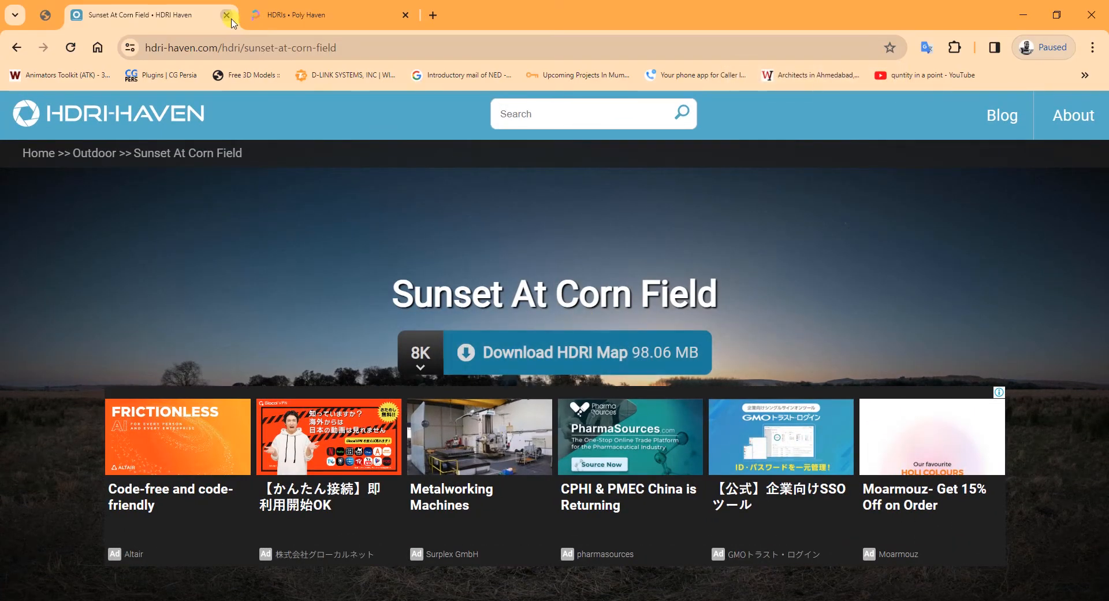
- Find the Rural Asphalt Road HDRI in the Poly Haven catalogue and show its available download resolutions
click(283, 15)
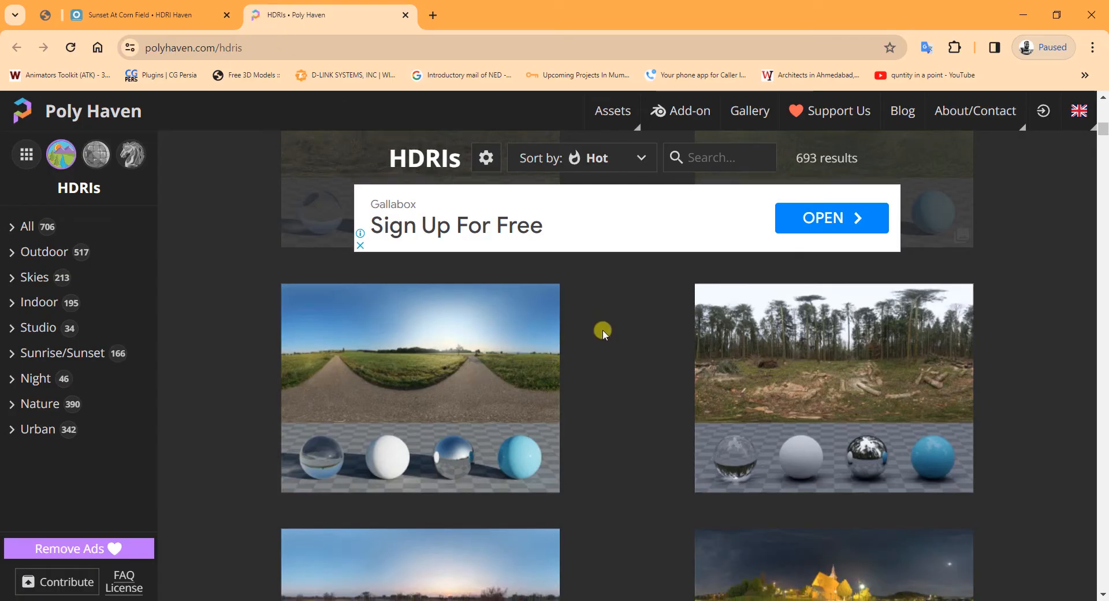
scroll(602, 333, down, 2)
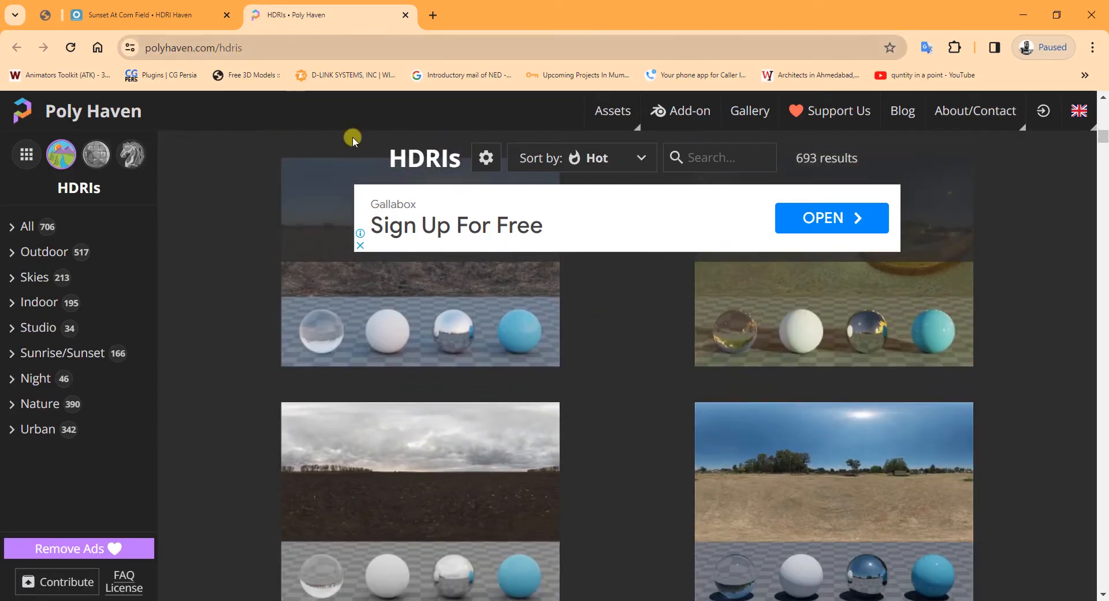
scroll(653, 369, down, 10)
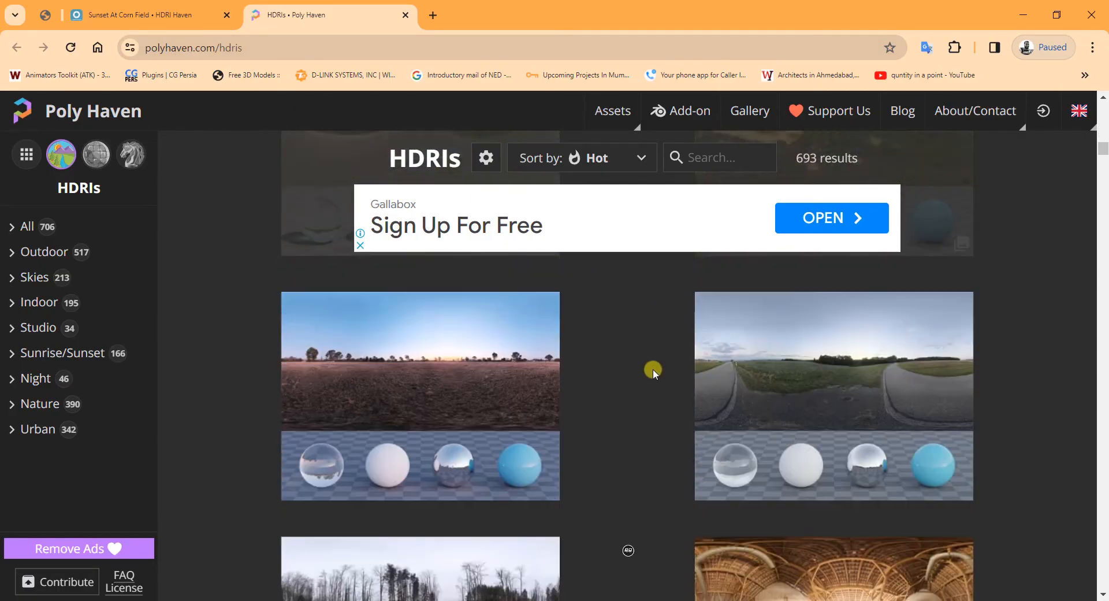
scroll(653, 370, down, 3)
scroll(653, 368, up, 3)
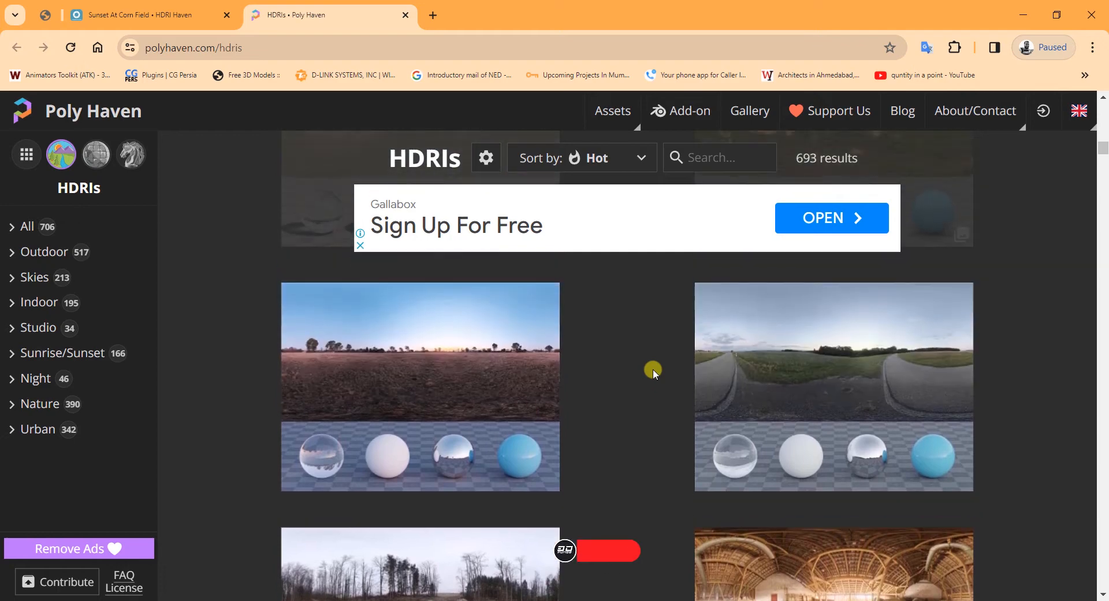
scroll(653, 369, down, 5)
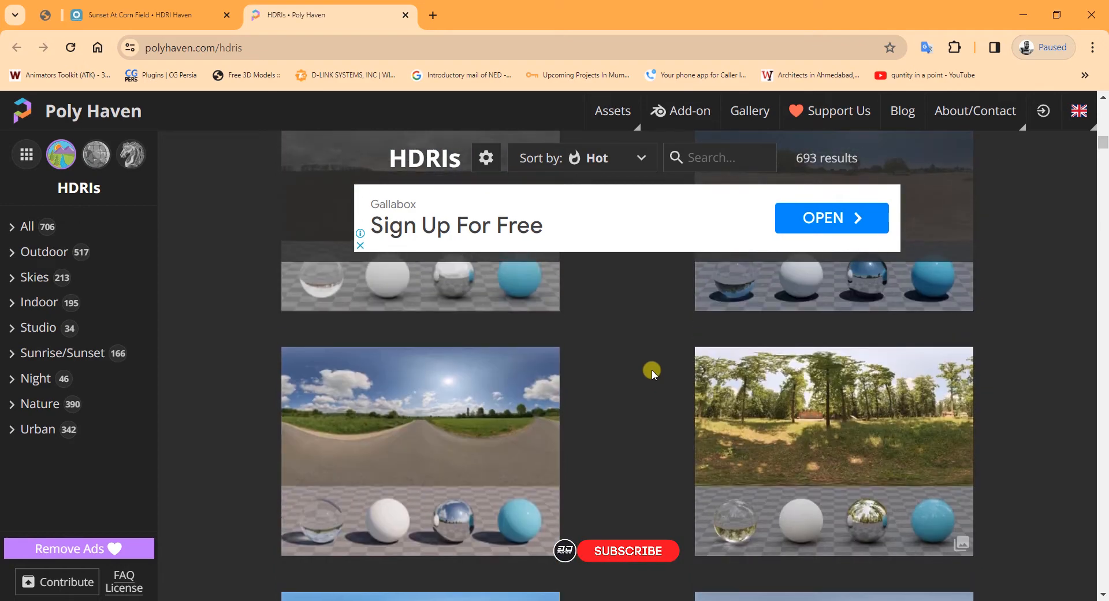
click(454, 423)
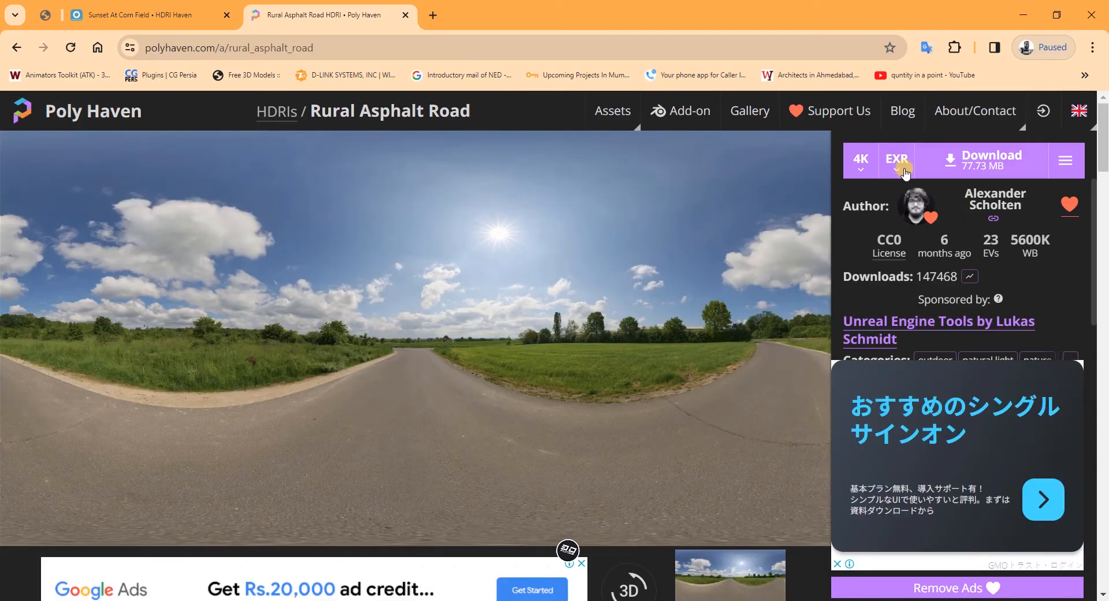
click(854, 162)
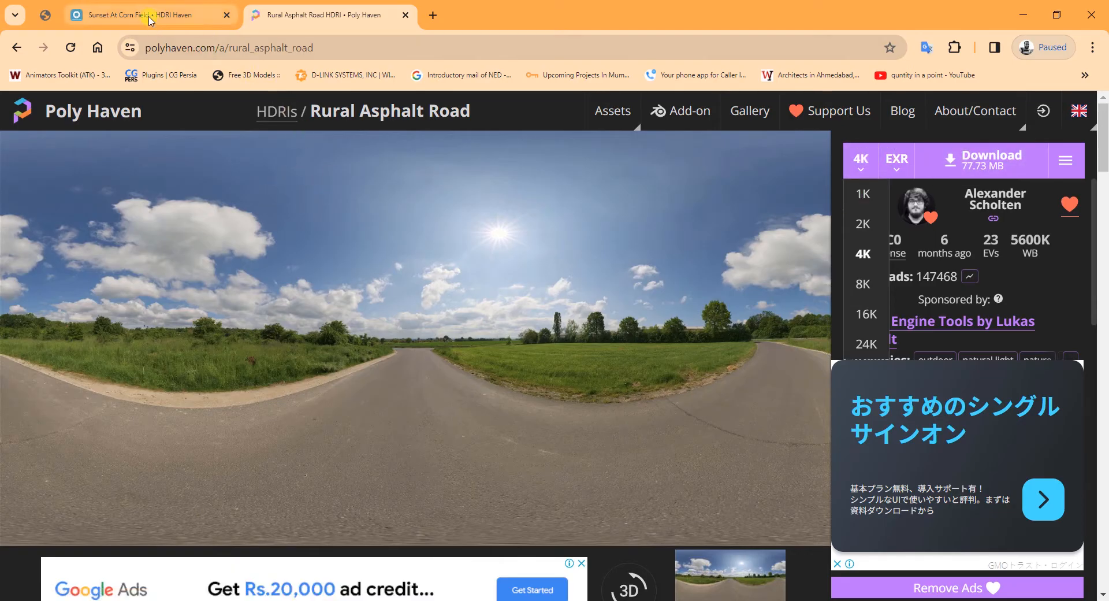
- Return to the HDRI-Haven catalogue, then minimize the browser to switch to 3ds Max
click(150, 18)
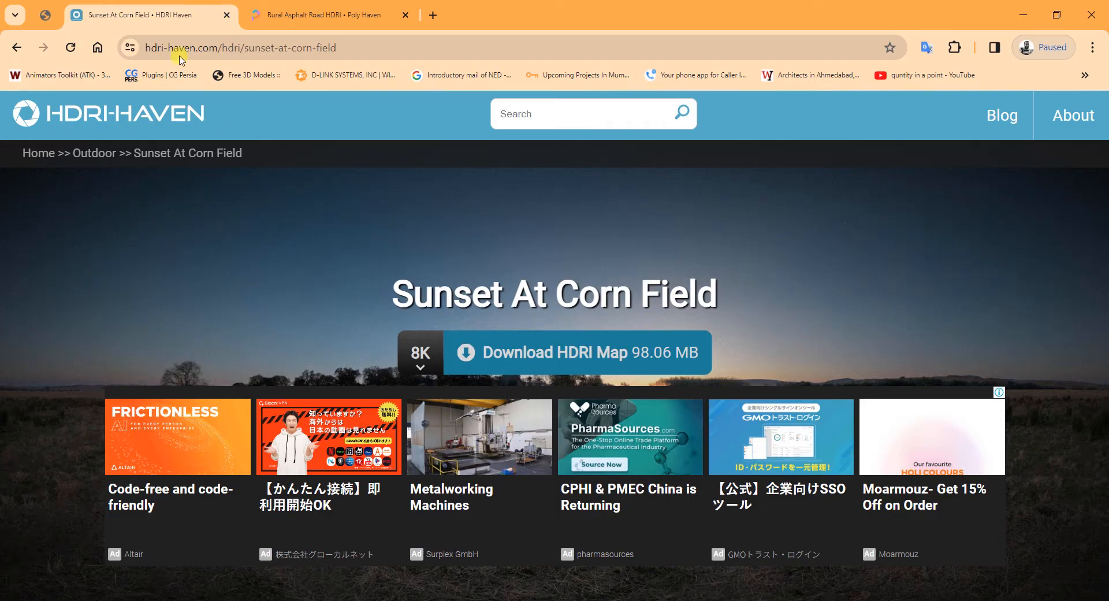
click(16, 47)
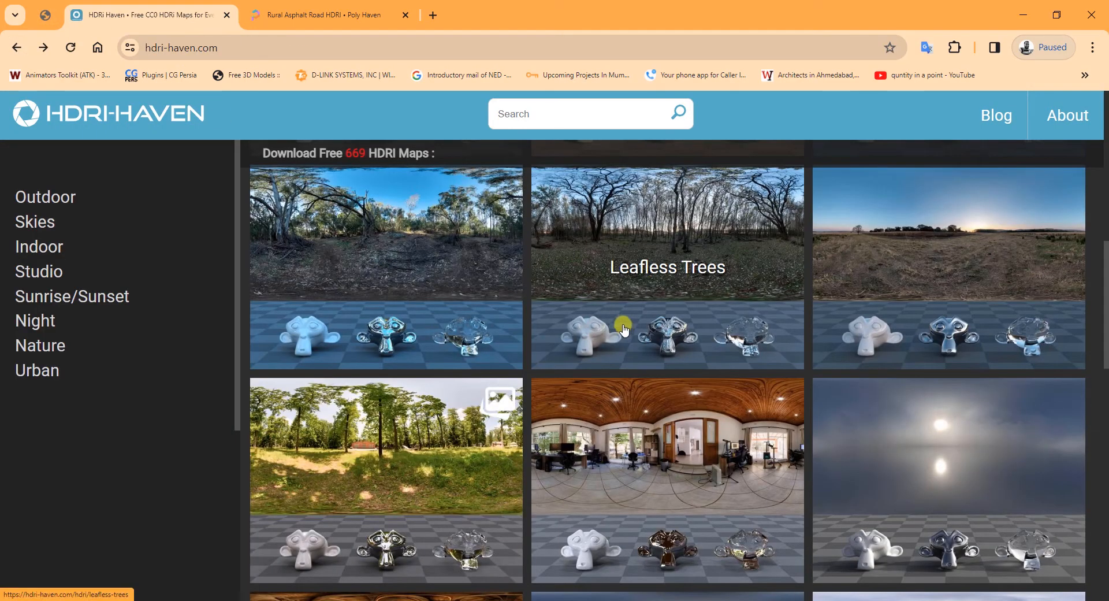
click(1030, 16)
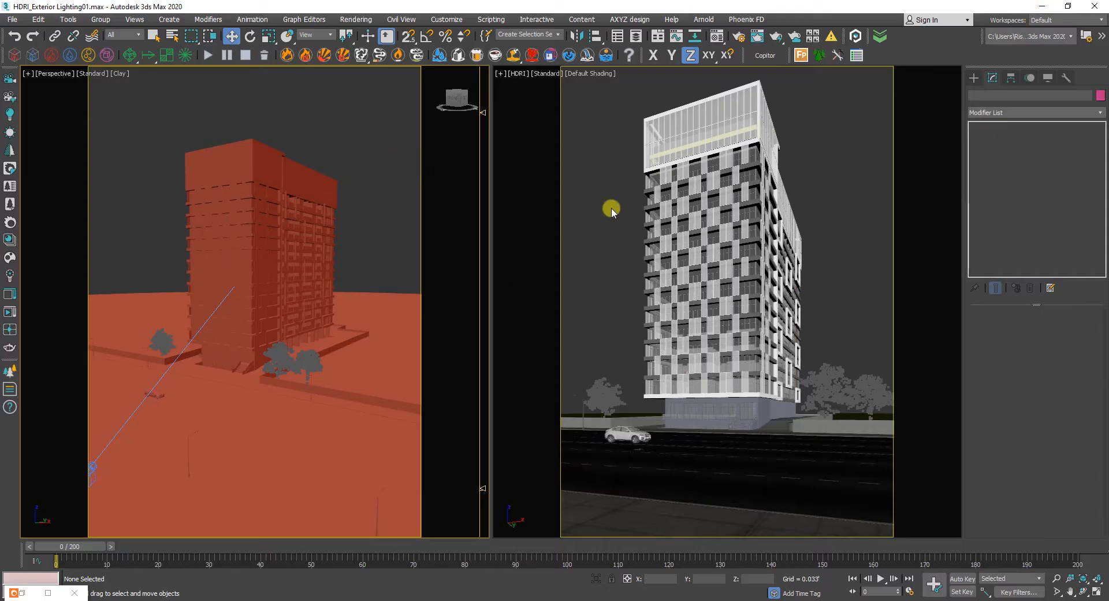
- Check the Corona camera in the perspective view, then maximize the HDRI camera viewport and clear the selection
key(alt+w)
key(alt+w)
middle_drag(277, 318, 330, 280)
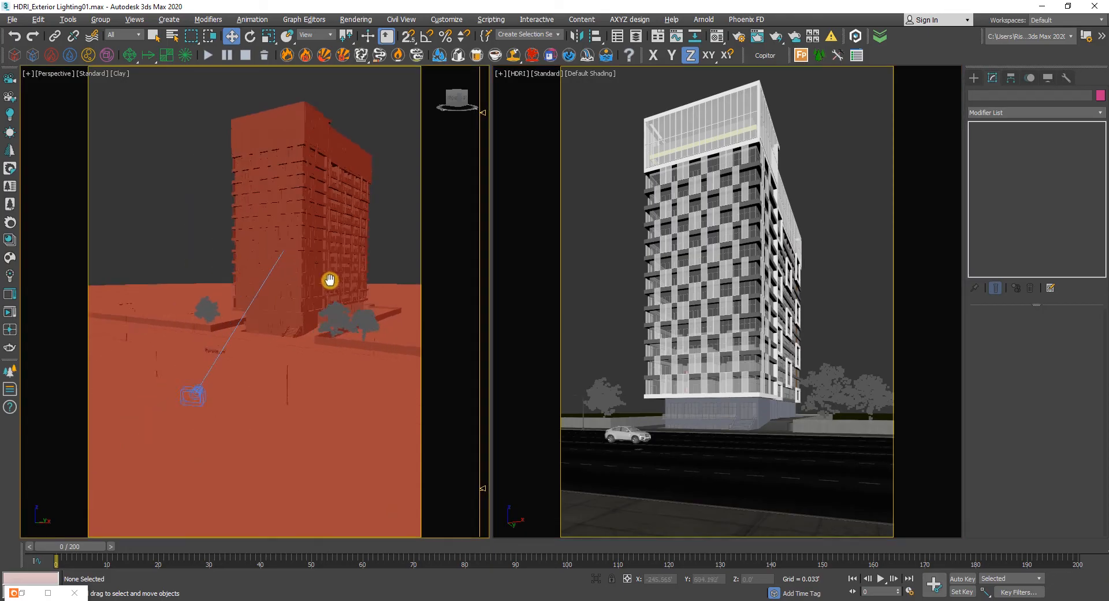
click(216, 387)
key(alt+w)
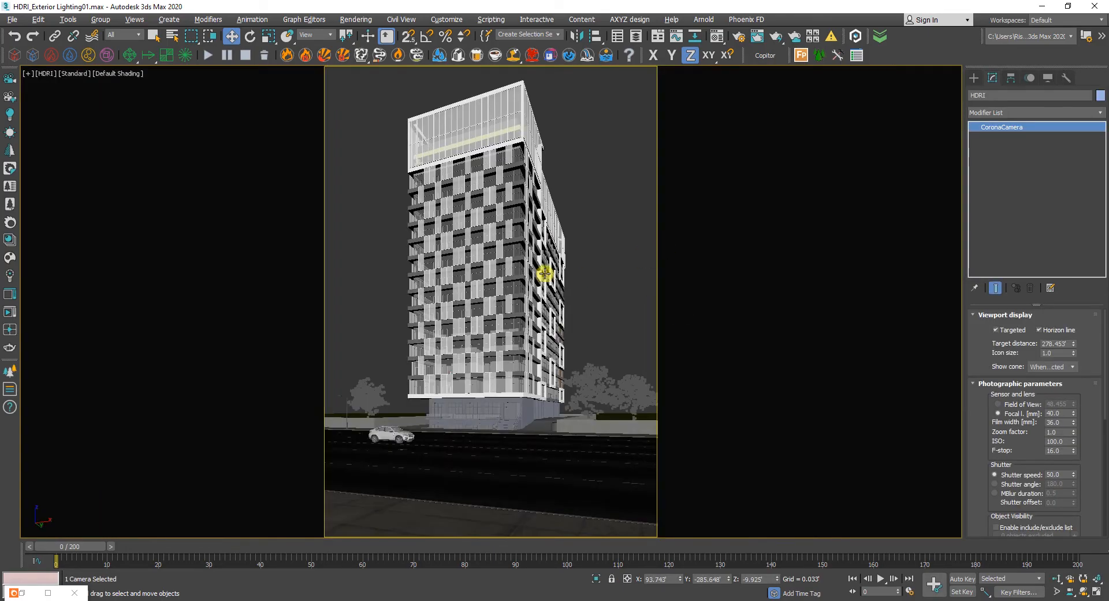
click(580, 263)
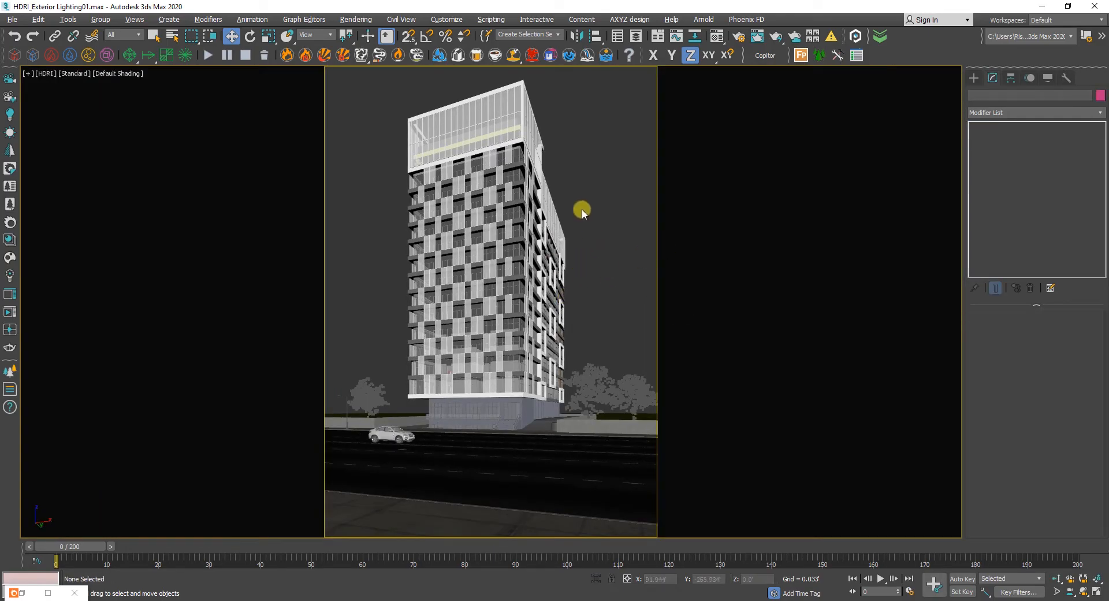
- Open the Corona Render Setup and review the common output size and render options
click(740, 37)
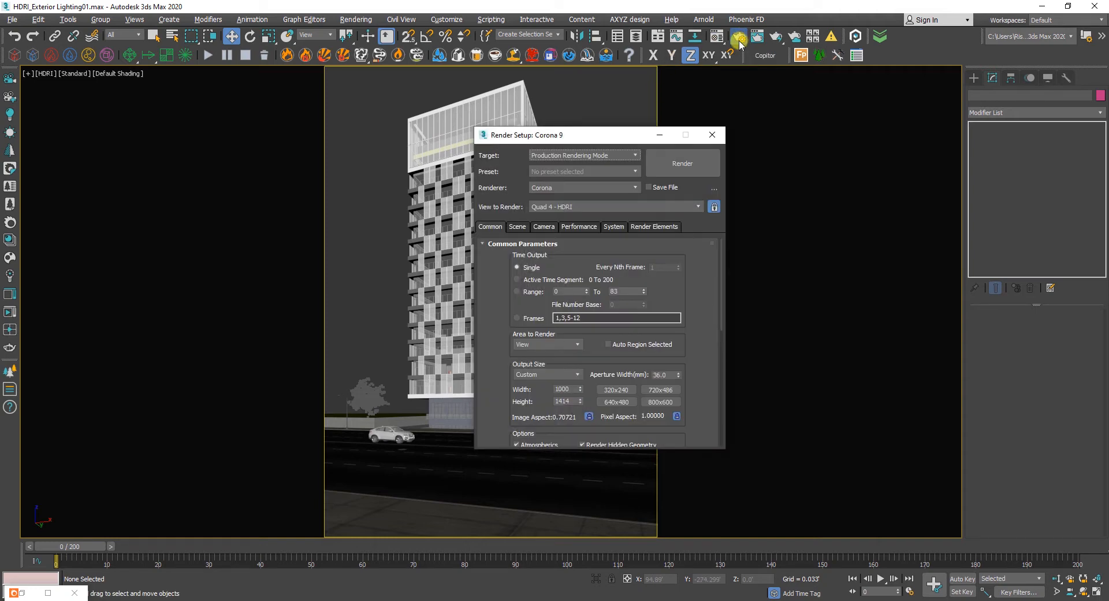
drag(565, 140, 547, 93)
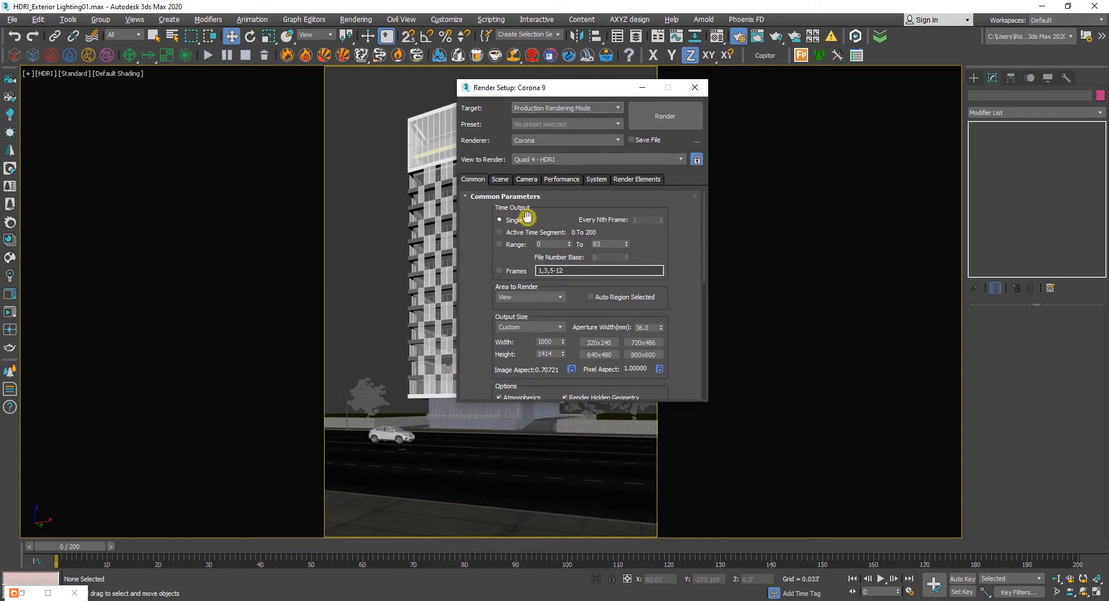
drag(481, 342, 480, 281)
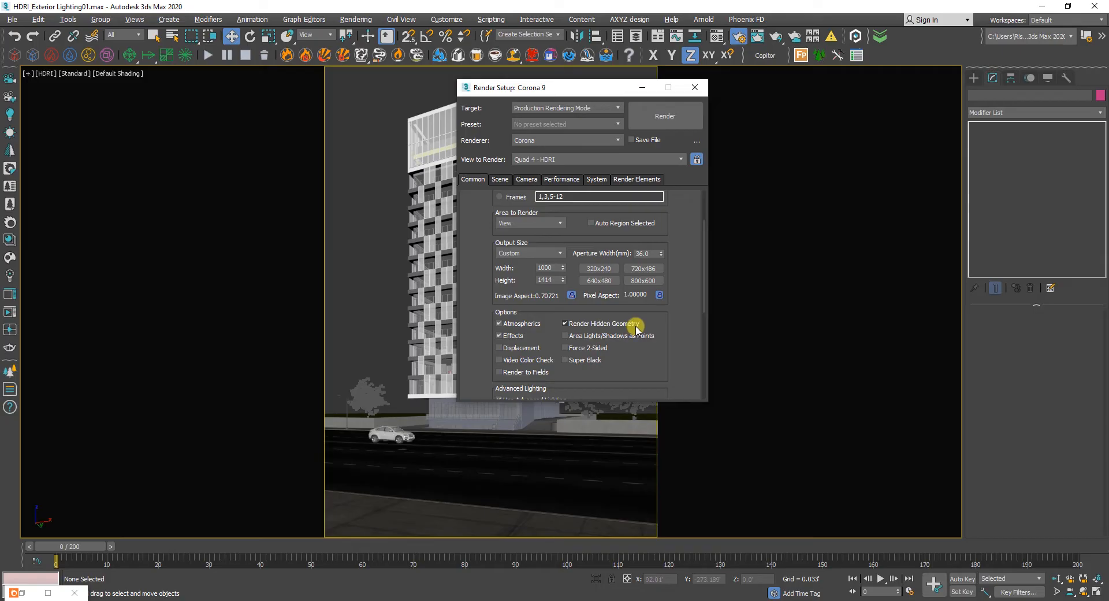
scroll(495, 278, down, 3)
- Set the scene's render denoising mode to Corona High Quality
click(508, 180)
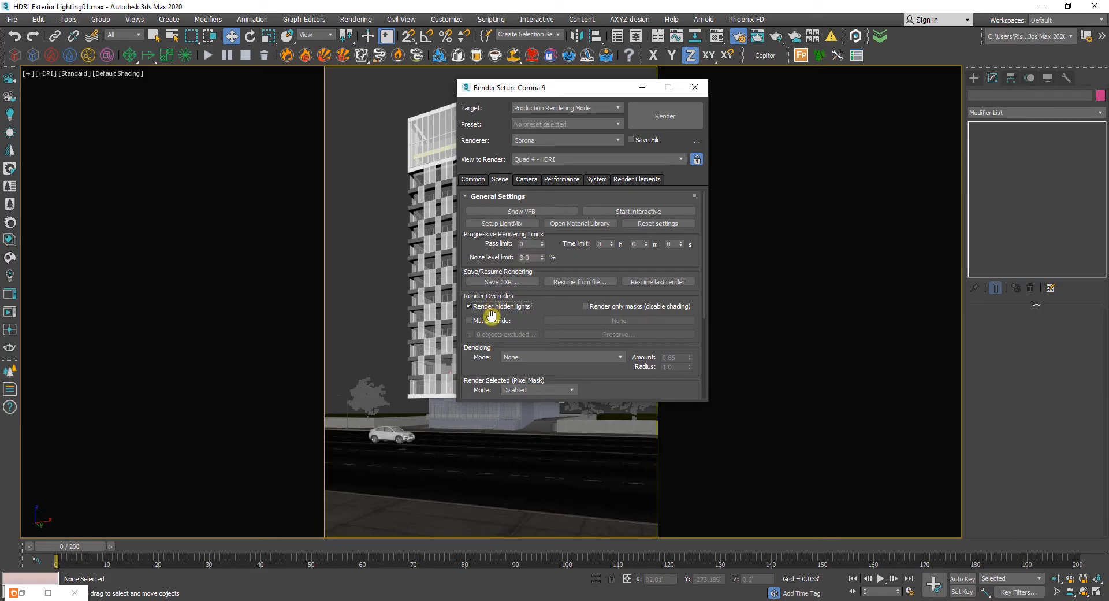
scroll(491, 315, down, 1)
click(523, 331)
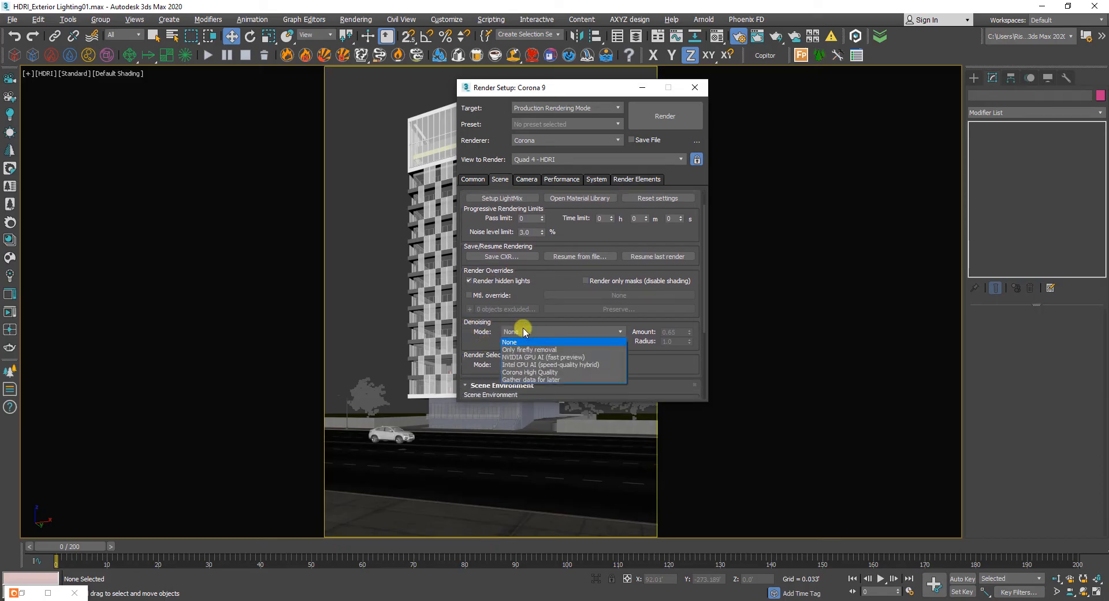
click(549, 372)
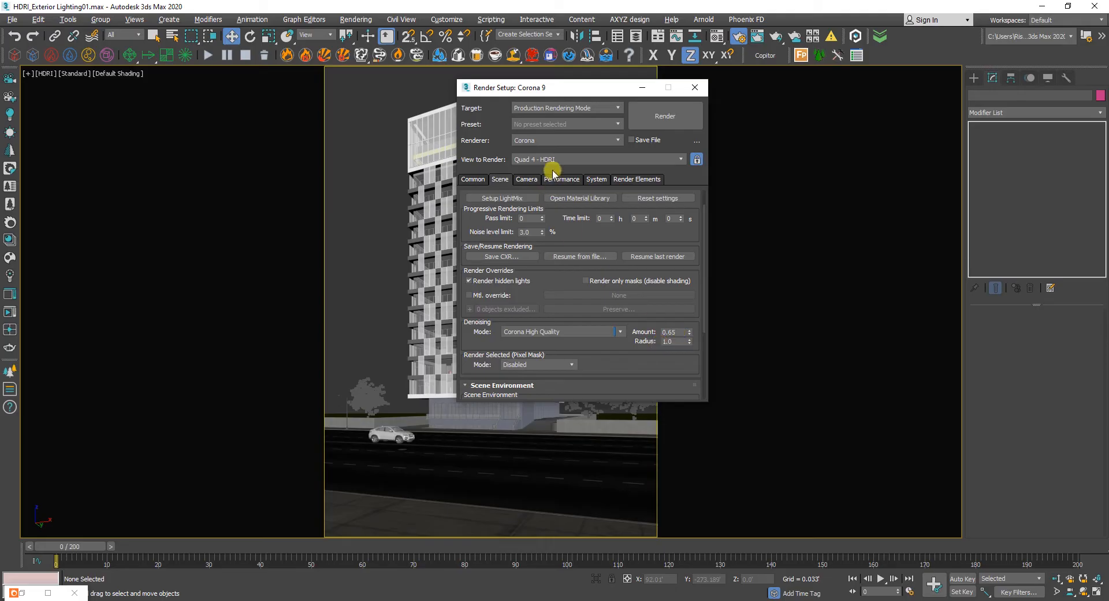
- Review the renderer's camera postprocessing and performance settings
click(527, 180)
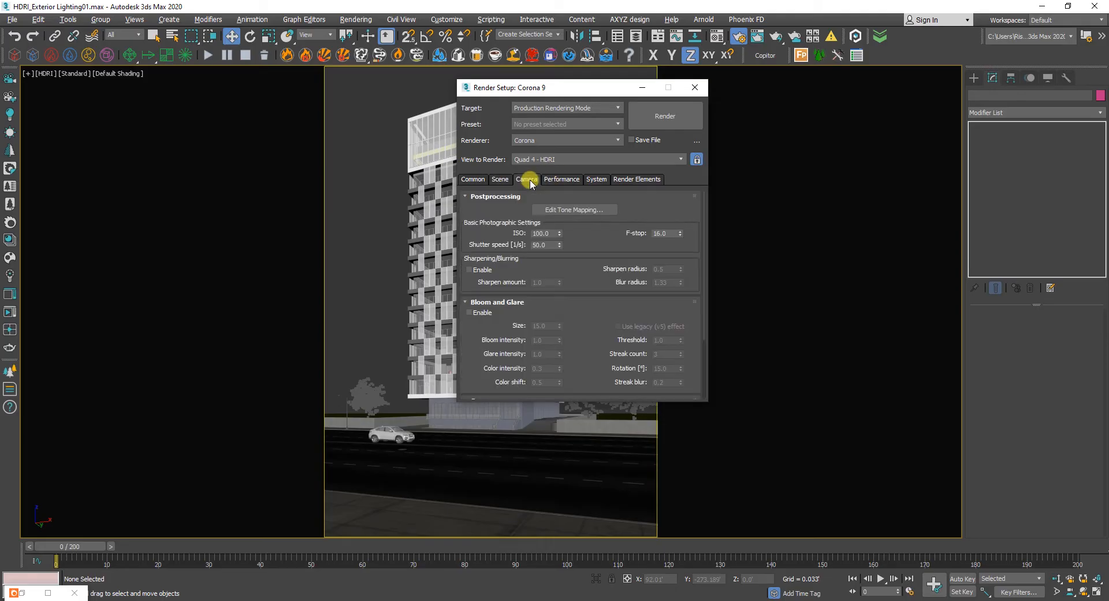
click(569, 181)
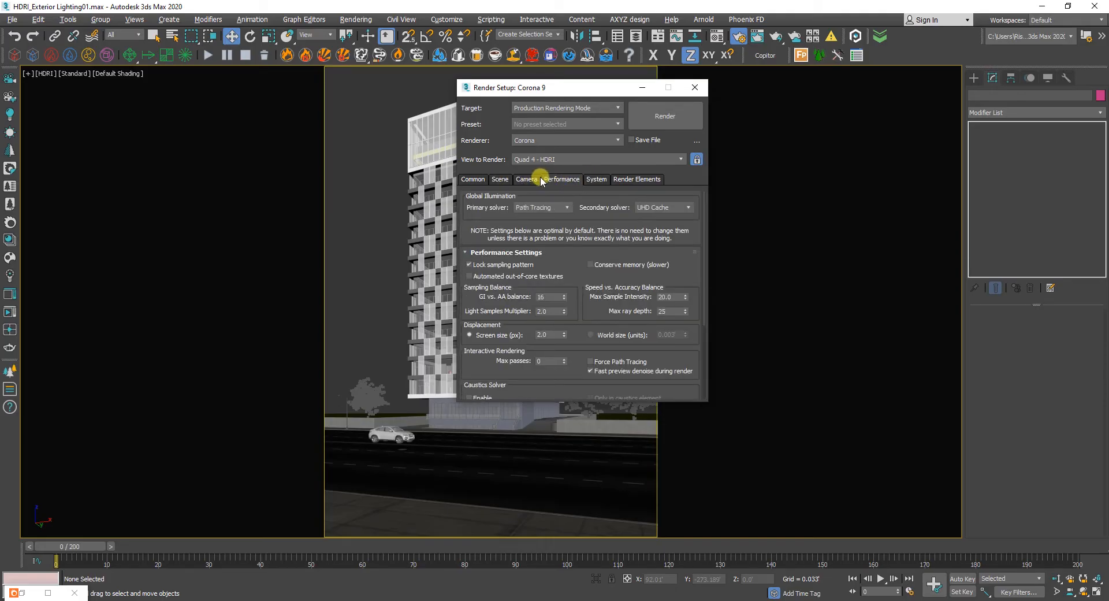
click(527, 179)
- Set the Corona scene environment source to Single map in the scene render settings
click(500, 180)
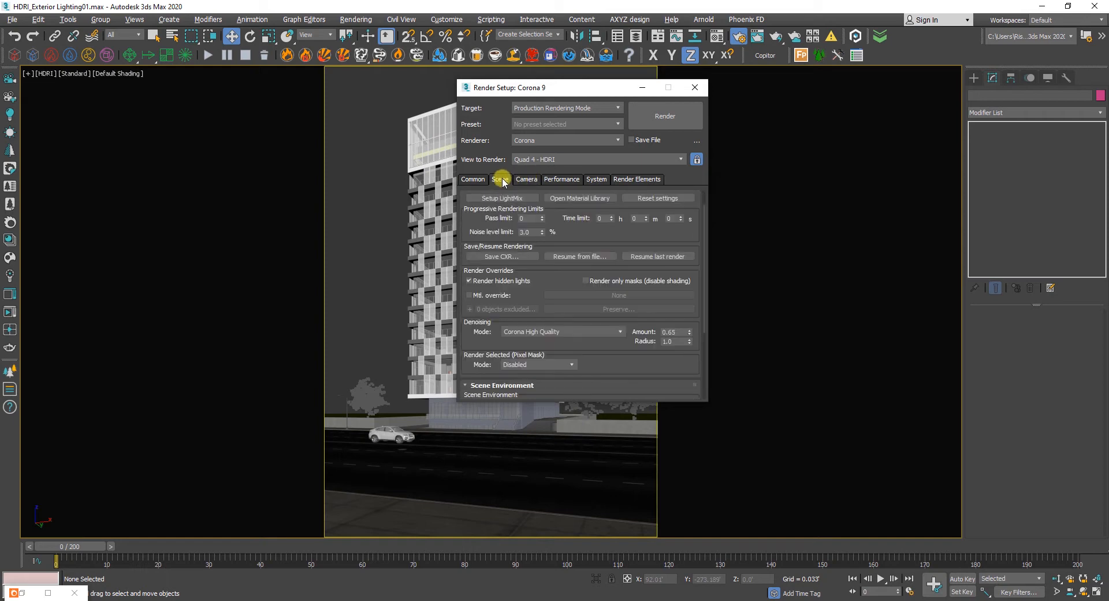
scroll(469, 351, down, 5)
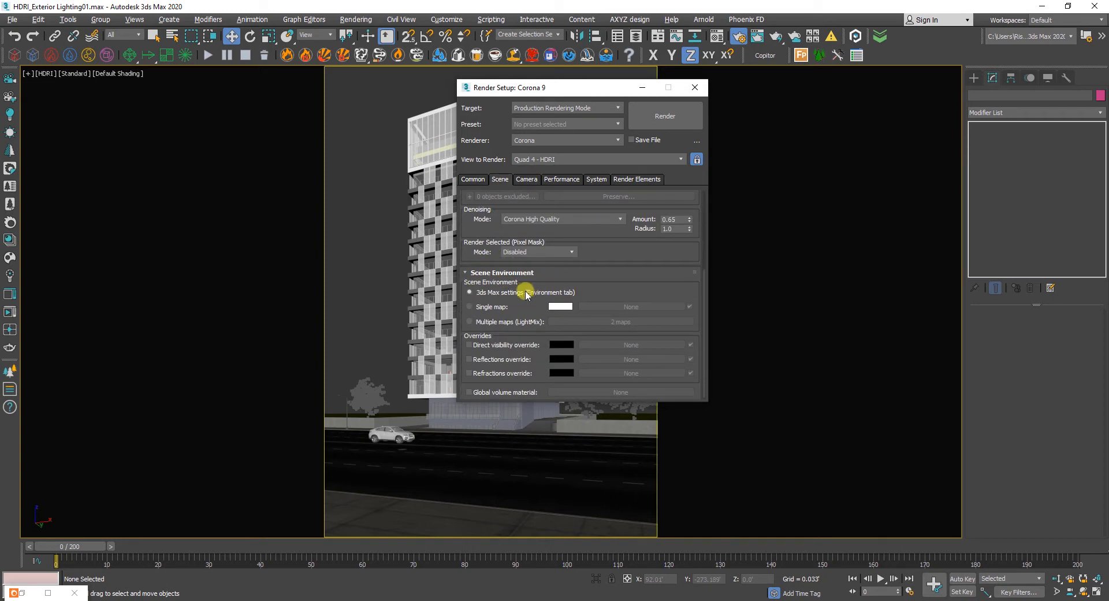
click(483, 307)
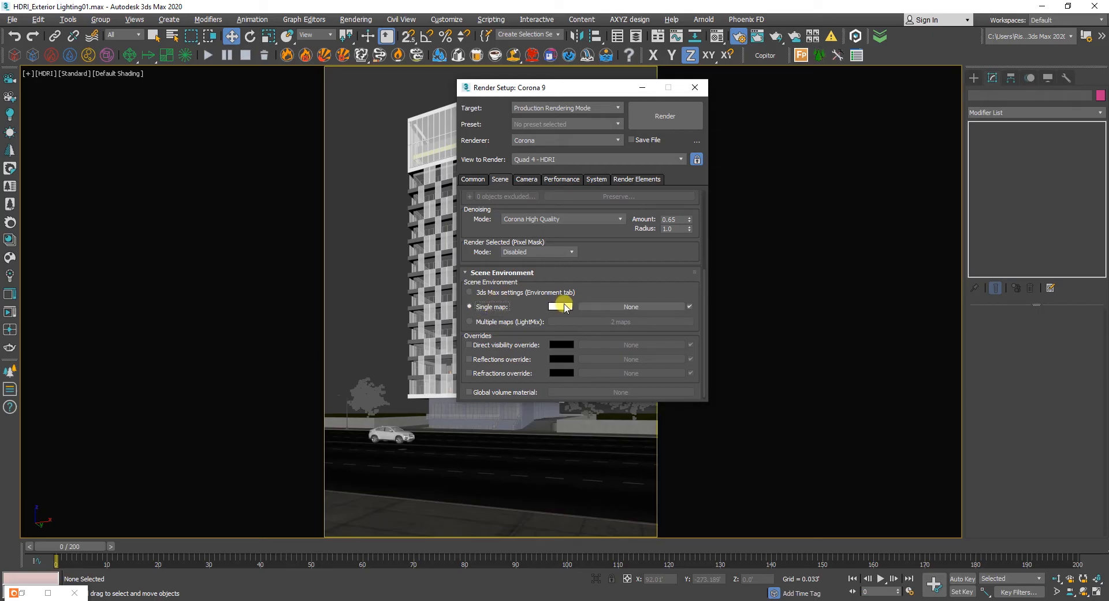
- Test-render the HDRI camera view, inspect the building up close, then stop the render and close the frame buffer
click(695, 87)
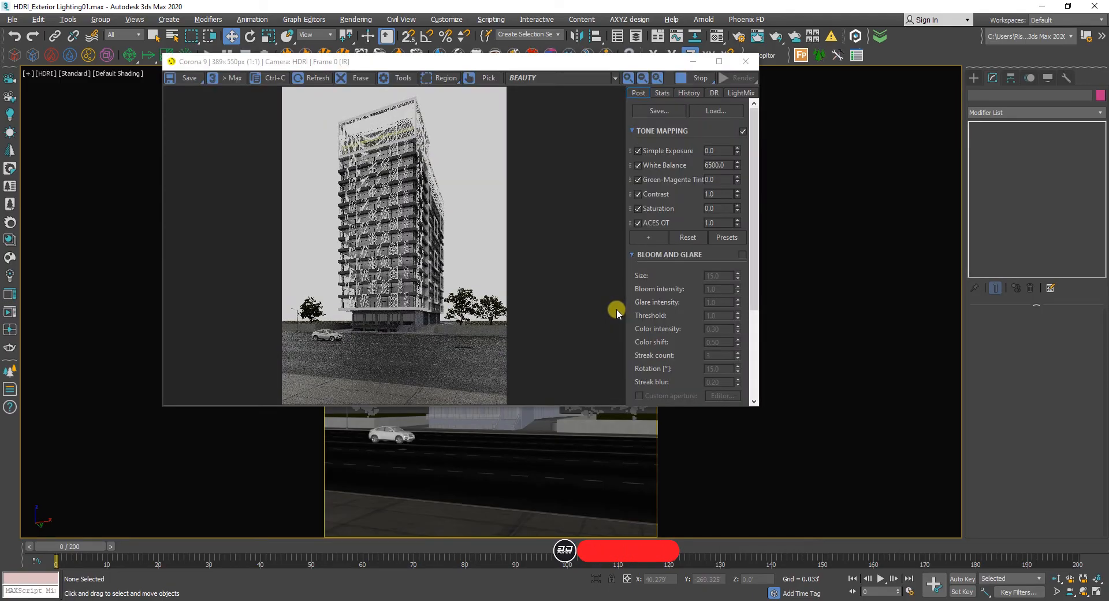
drag(553, 65, 565, 134)
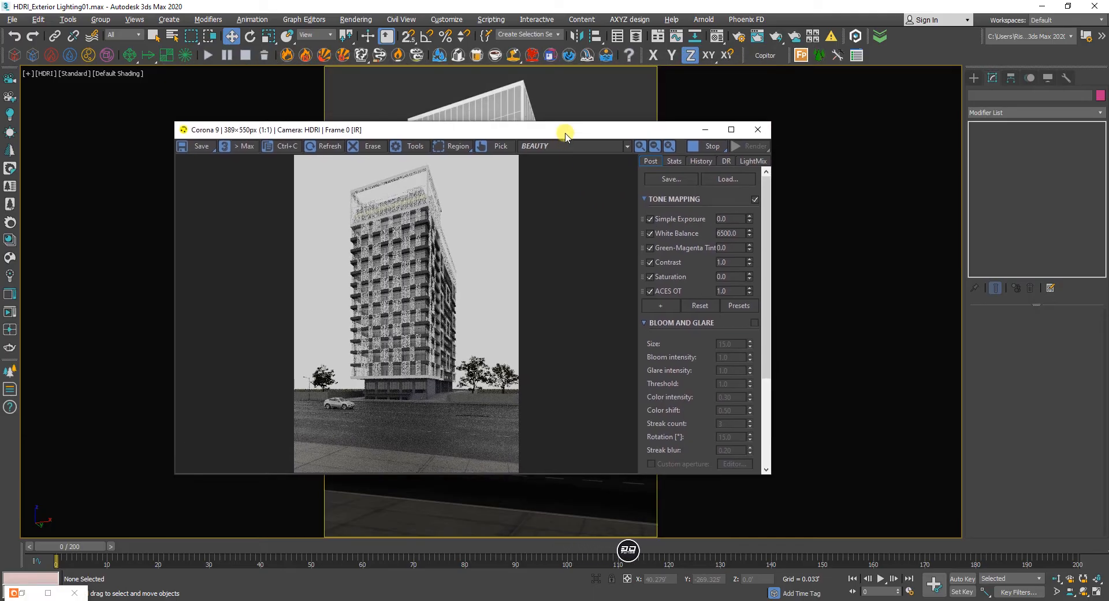
scroll(411, 358, up, 1)
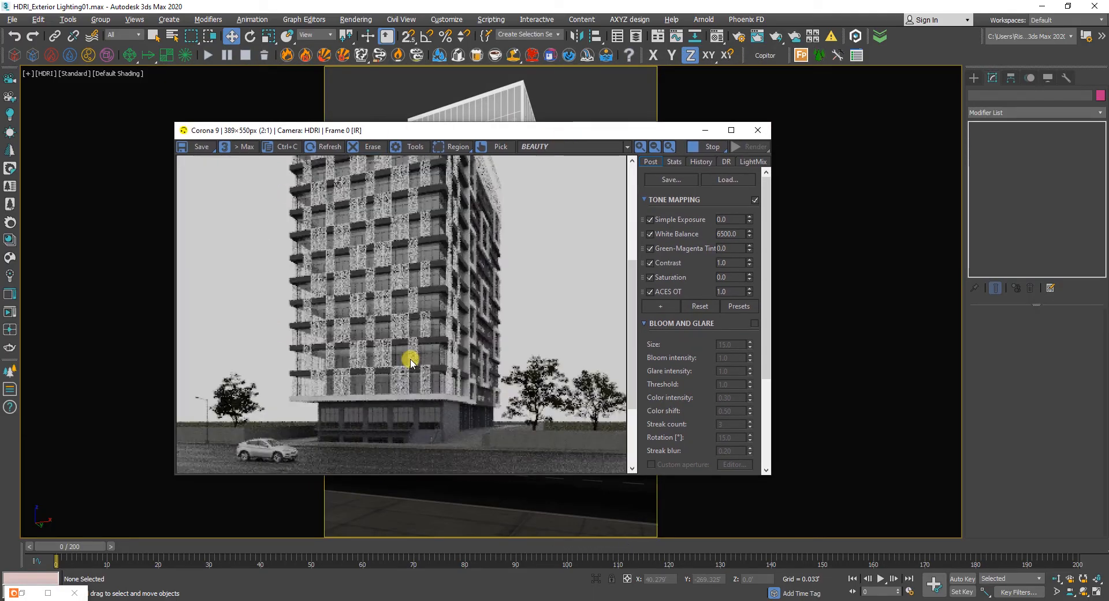
scroll(410, 358, down, 1)
click(696, 149)
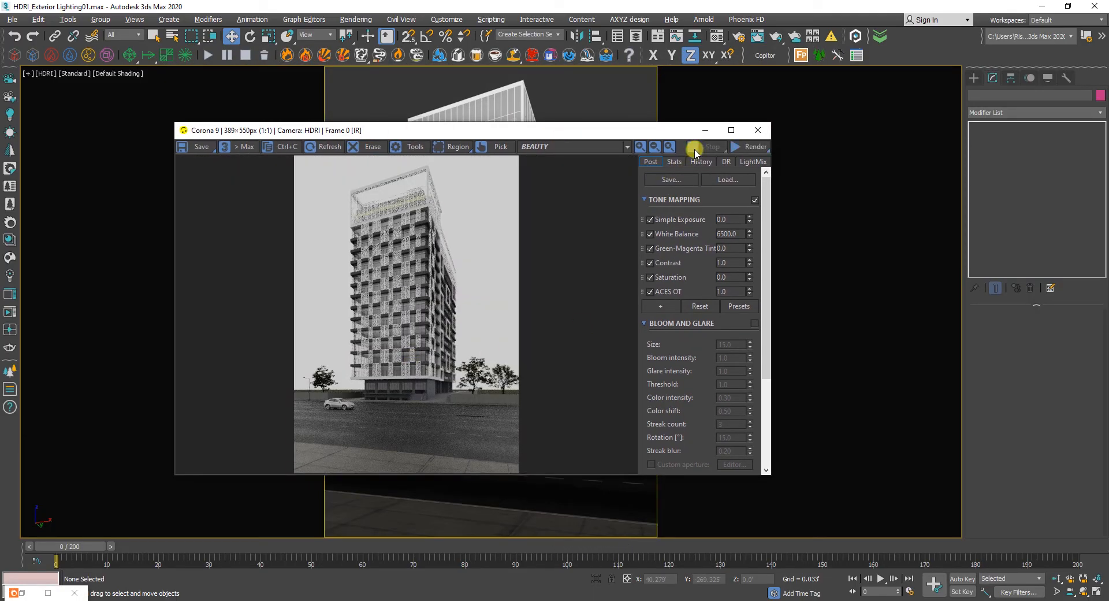
click(757, 132)
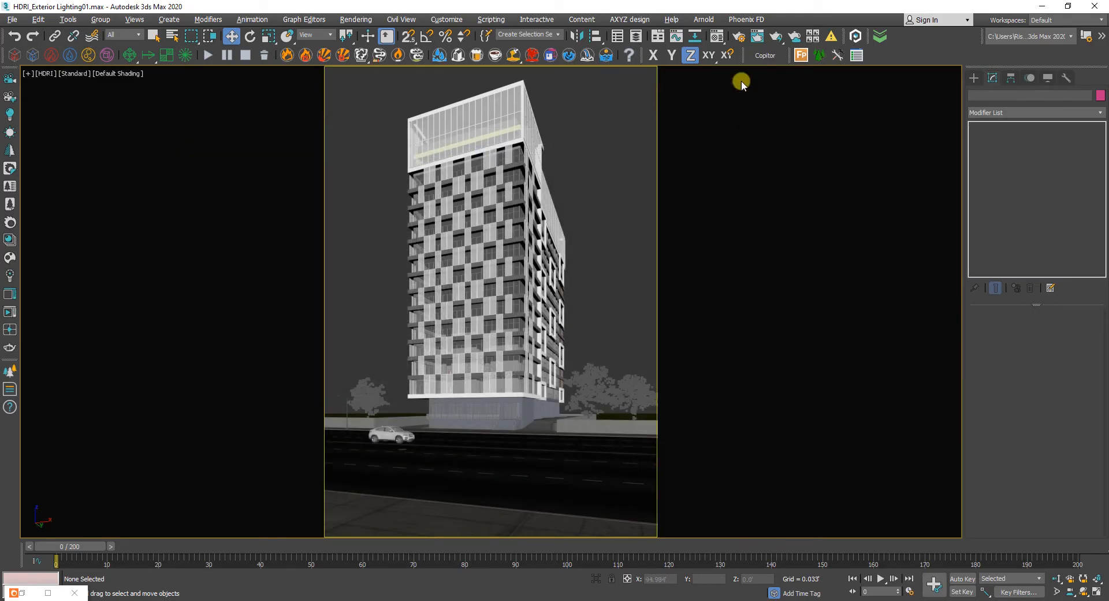
- Enable the material override in the scene render settings and assign a CoronaPhysicalMtl to it
click(739, 37)
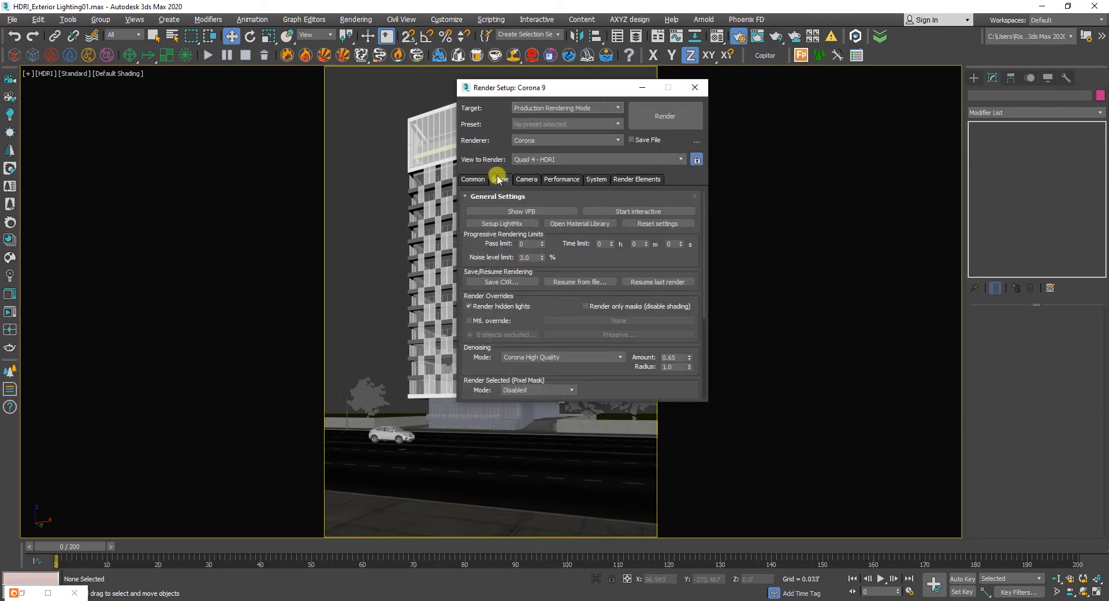
click(492, 180)
drag(547, 92, 613, 91)
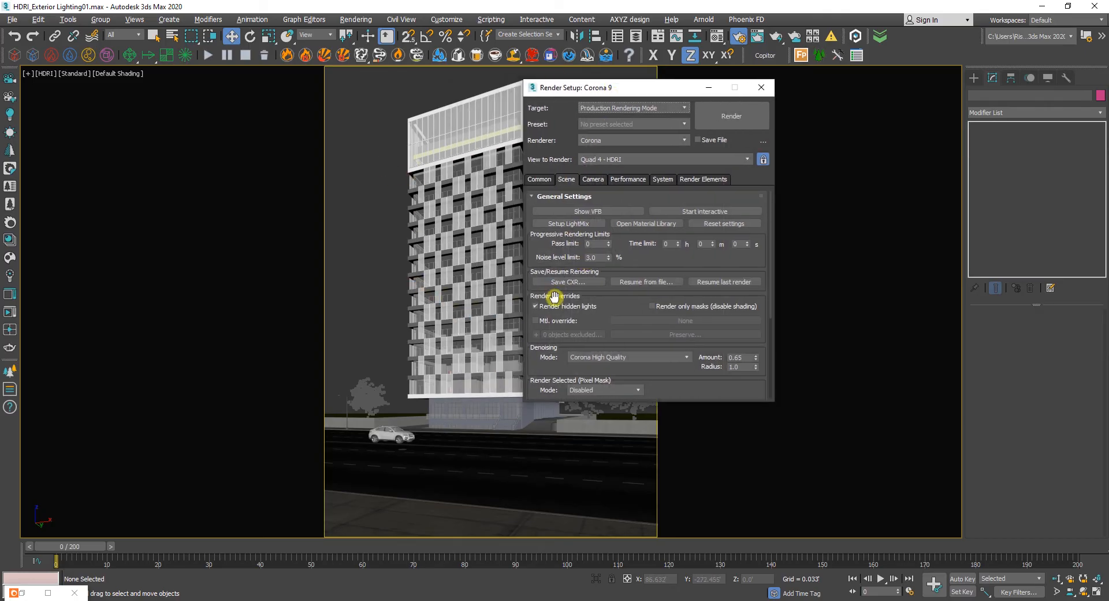
click(537, 321)
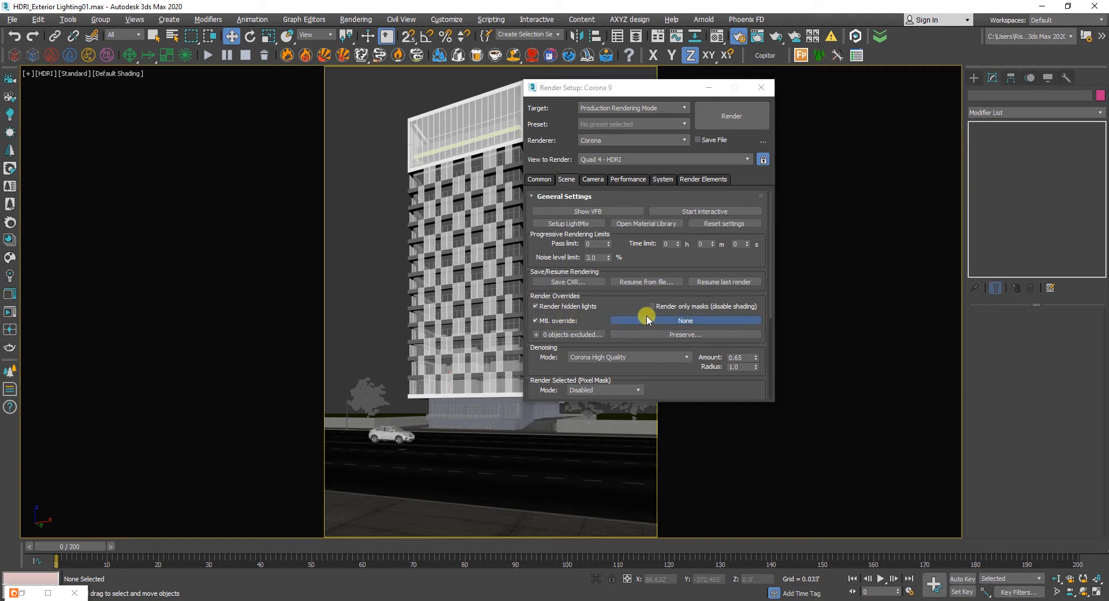
click(648, 319)
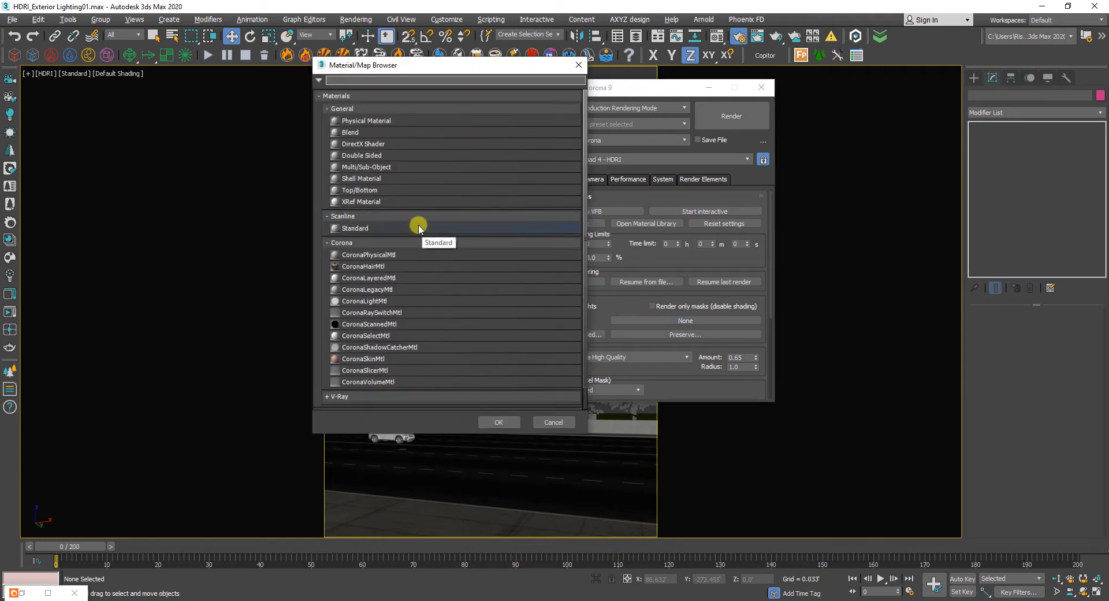
double_click(379, 255)
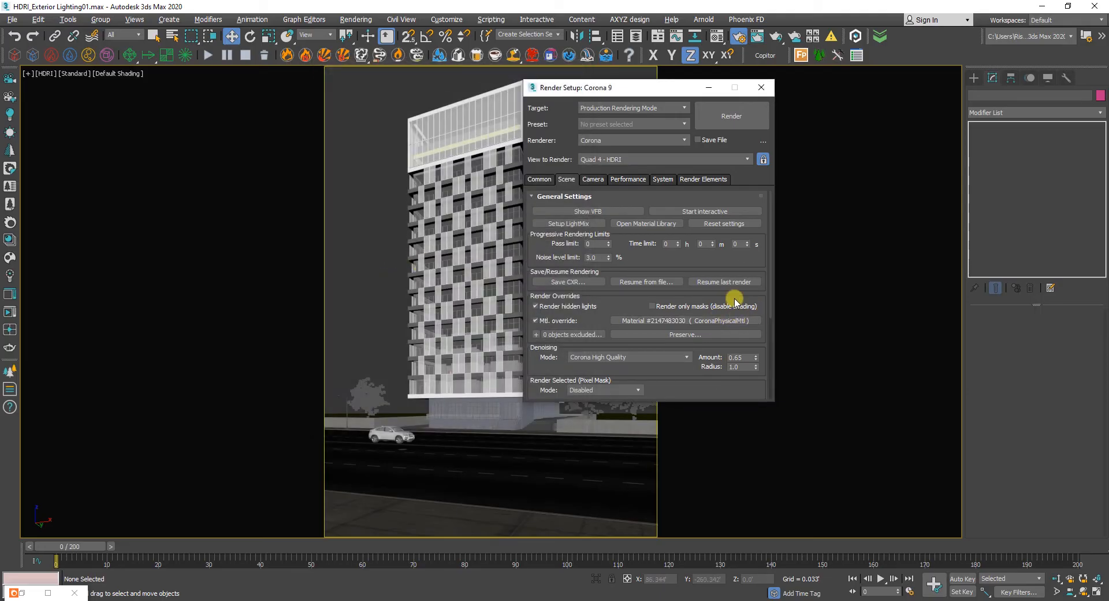
- Place the render override material in the first sample slot of the Material Editor for editing
click(715, 37)
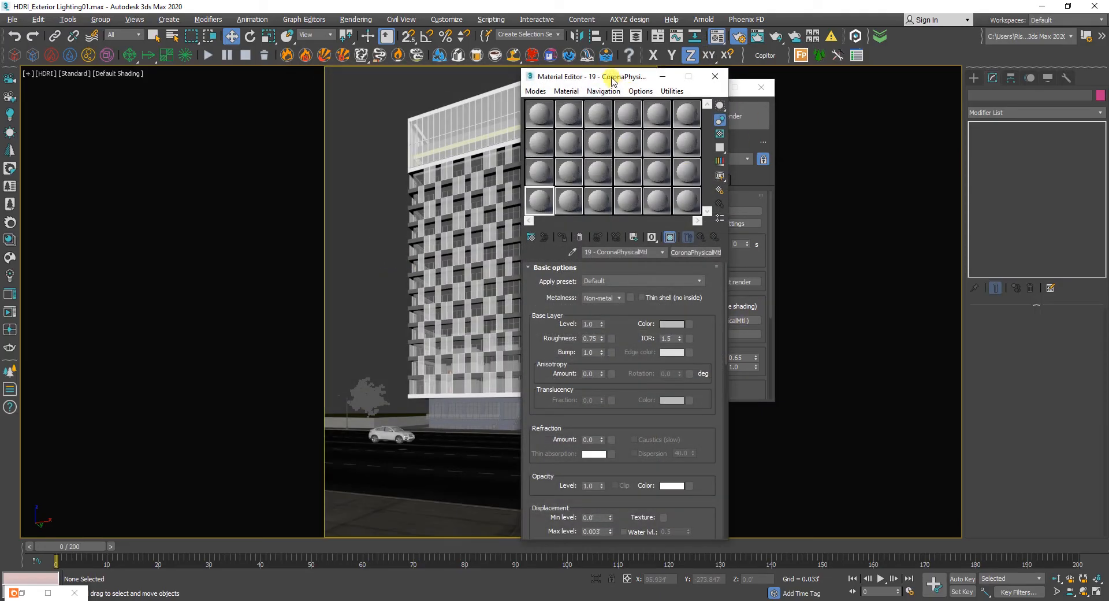
drag(600, 77, 407, 76)
drag(722, 319, 347, 120)
click(413, 342)
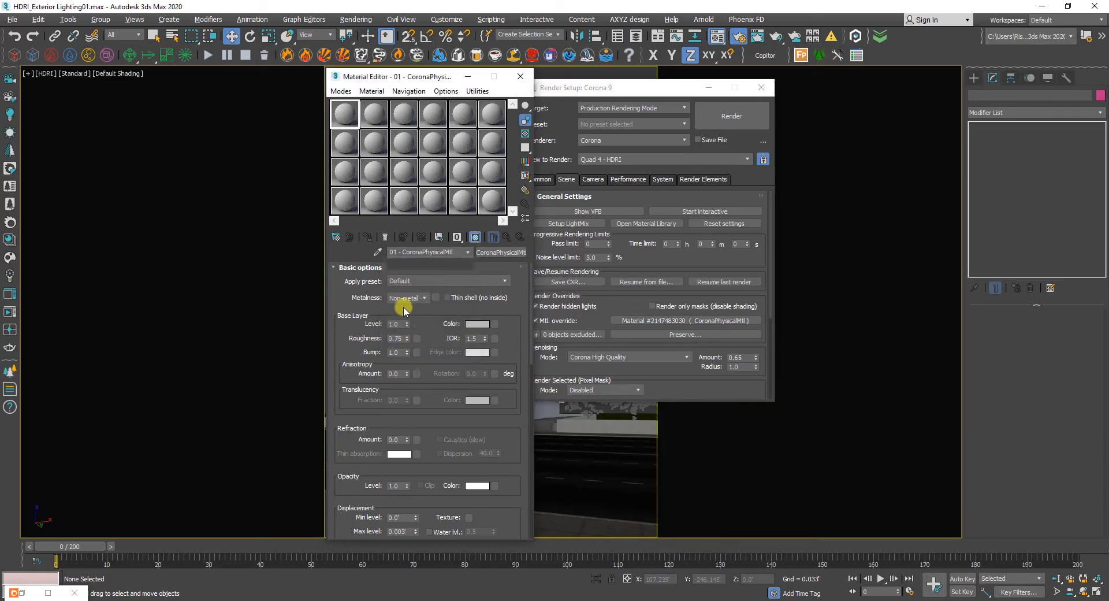
click(346, 114)
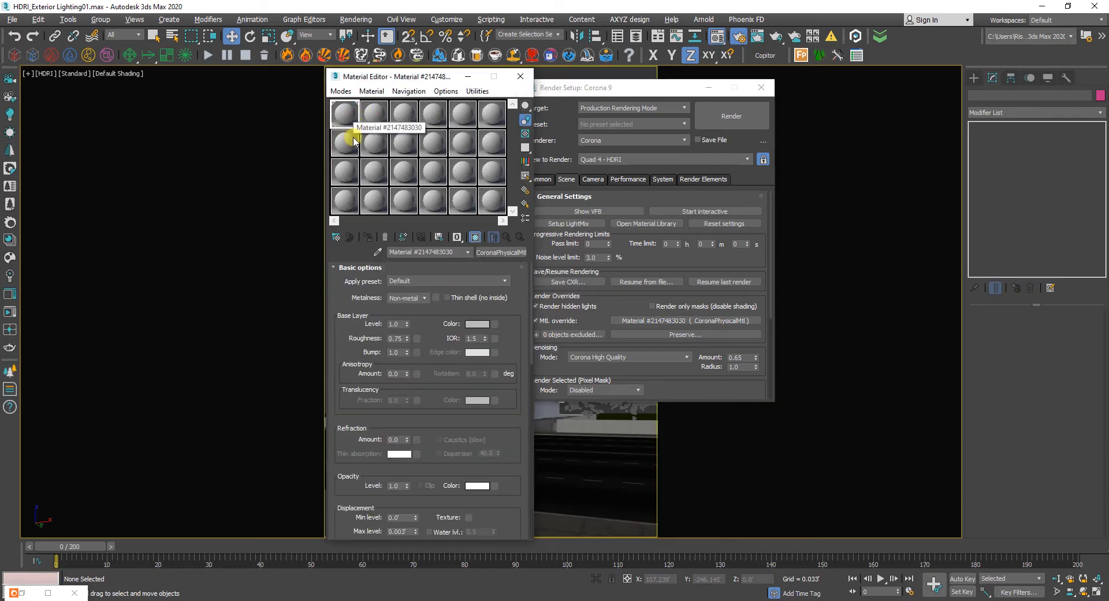
- Set the override material's base color value to 80 and its roughness to 0.6
click(475, 323)
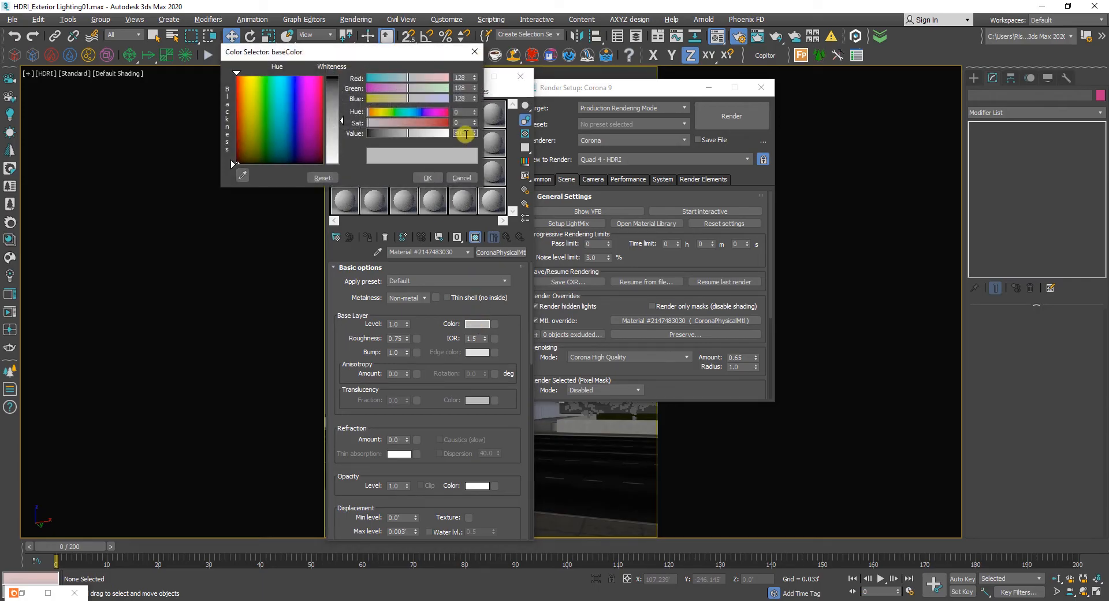
click(466, 134)
text(80)
key(Return)
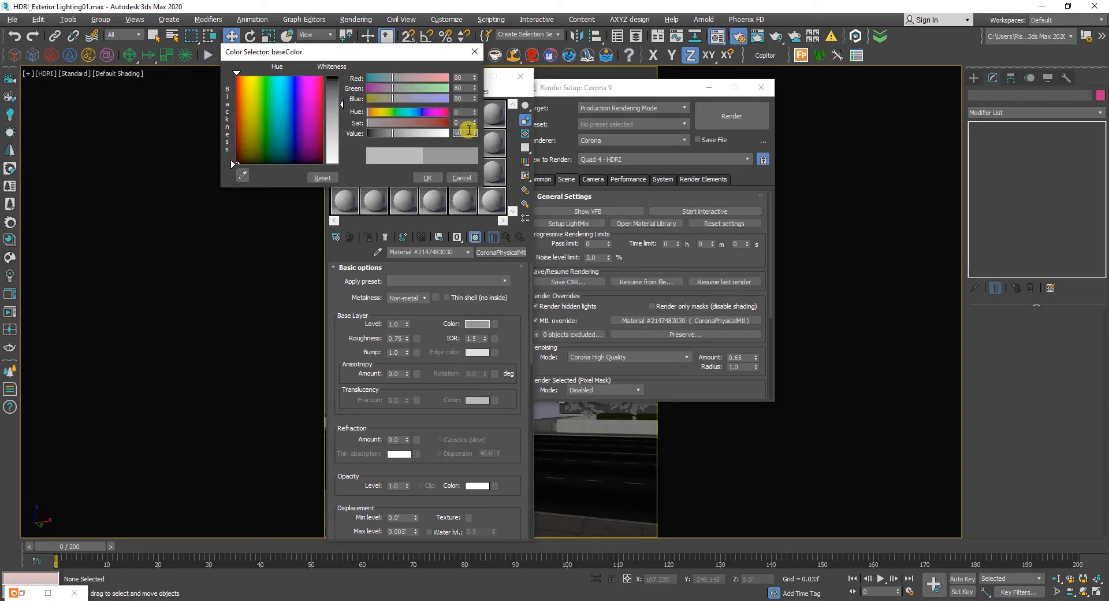
click(434, 178)
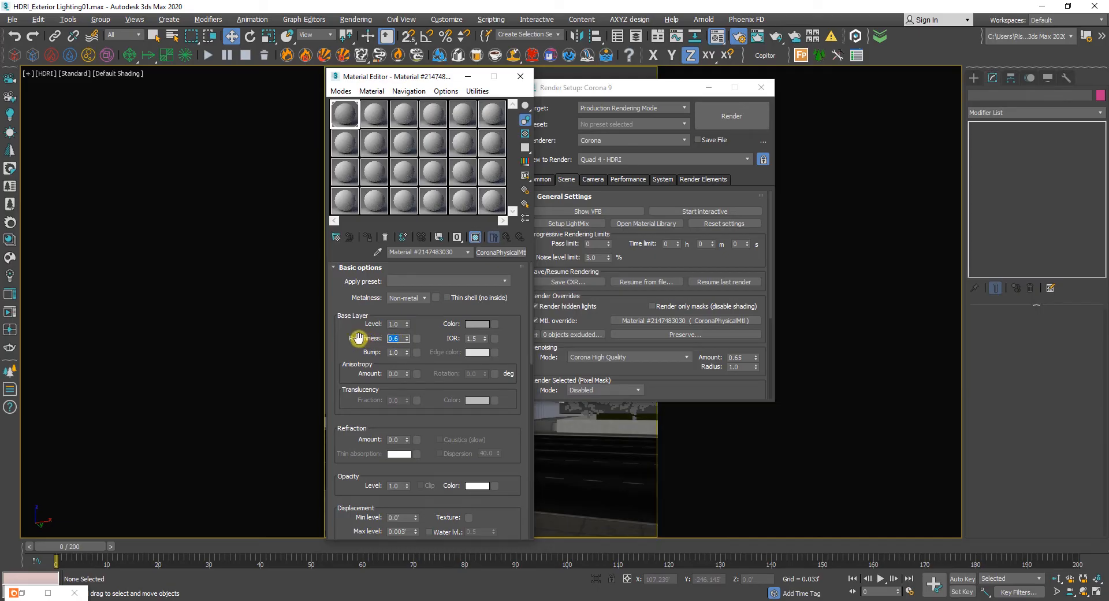
click(527, 81)
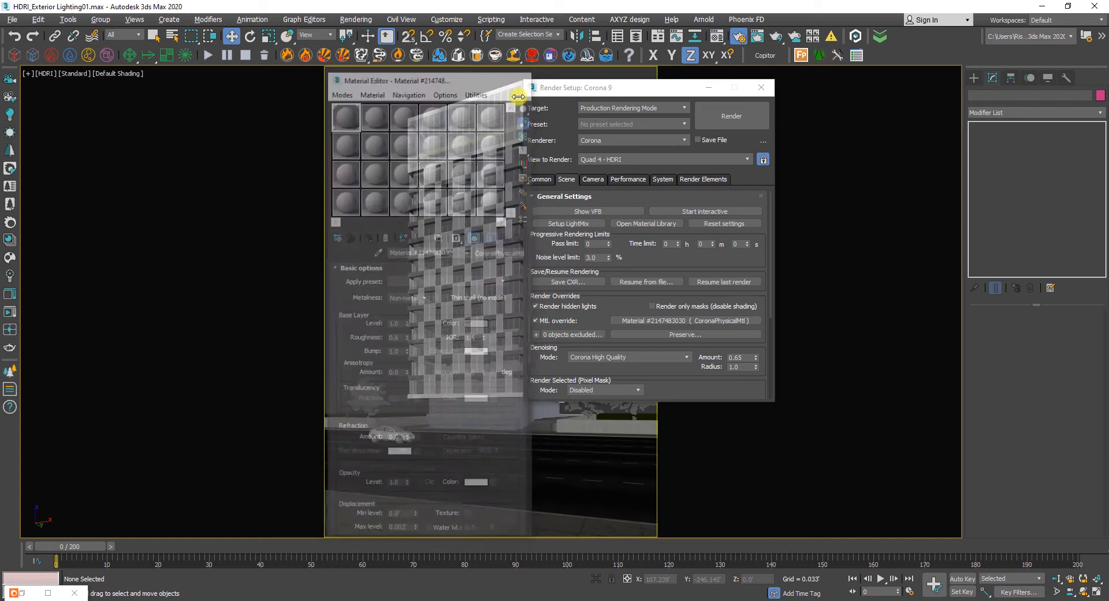
- Set the material override to preserve displacement, bump, opacity, light, slicer and glass materials
click(721, 336)
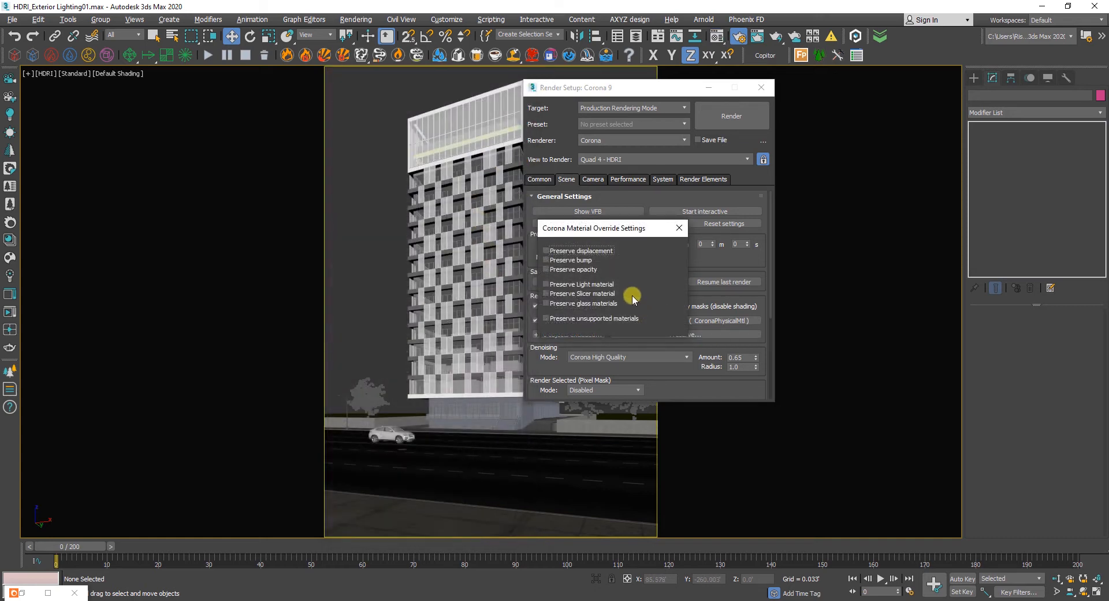
click(588, 252)
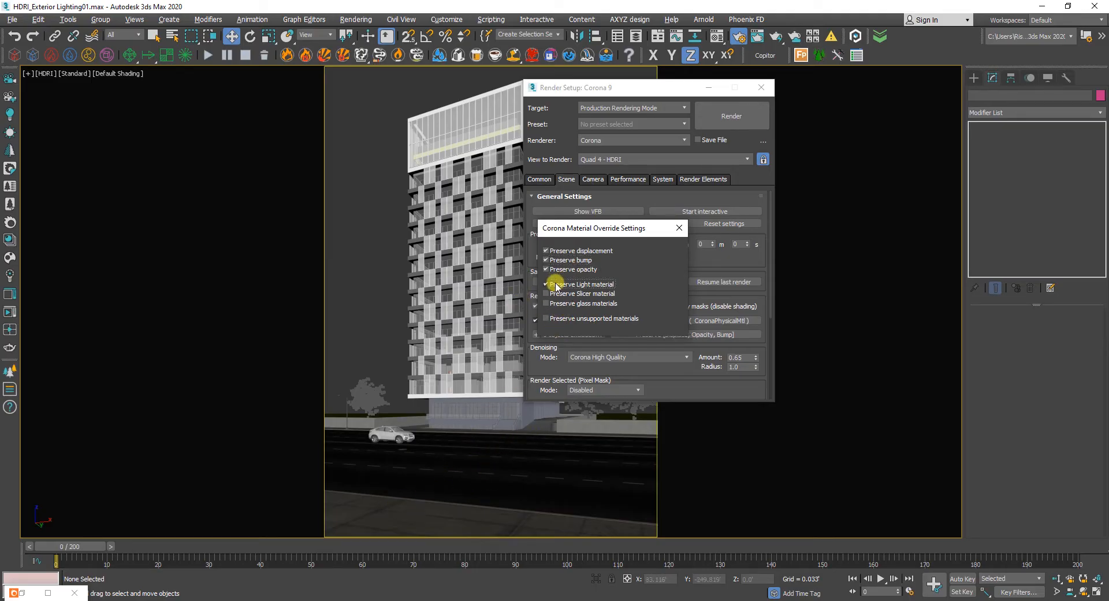
click(551, 294)
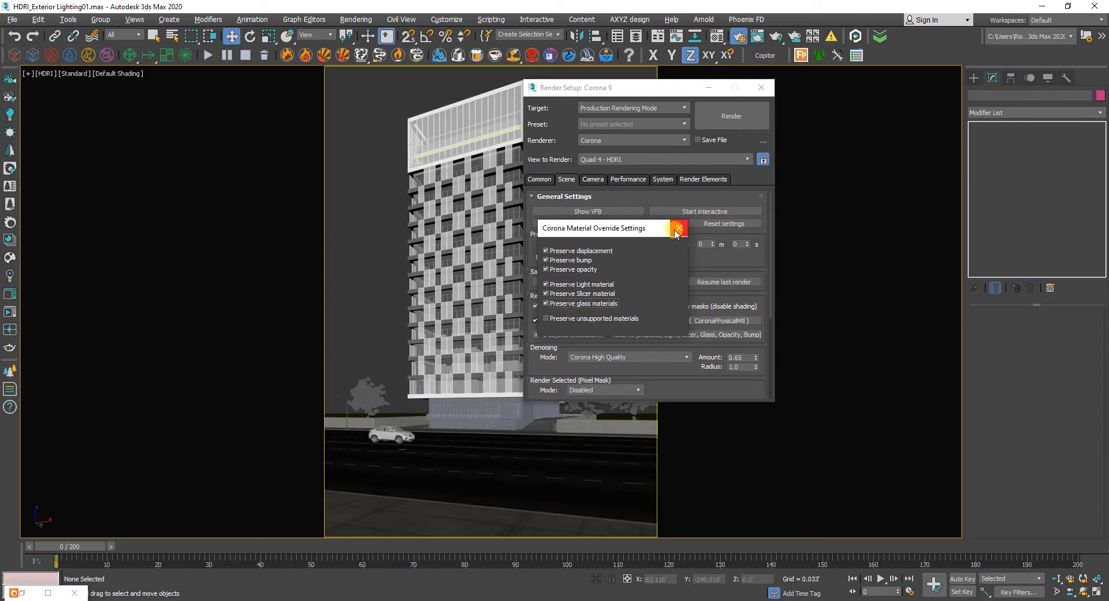
click(676, 229)
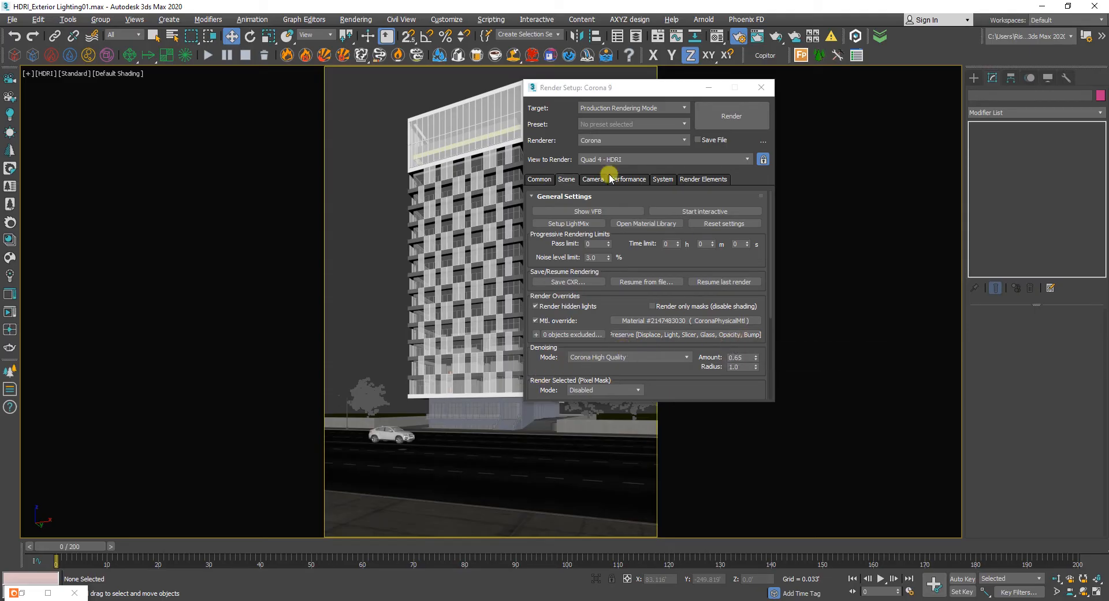
- Assign a CoronaColorCorrect map to the scene environment's Single map
drag(533, 374, 544, 205)
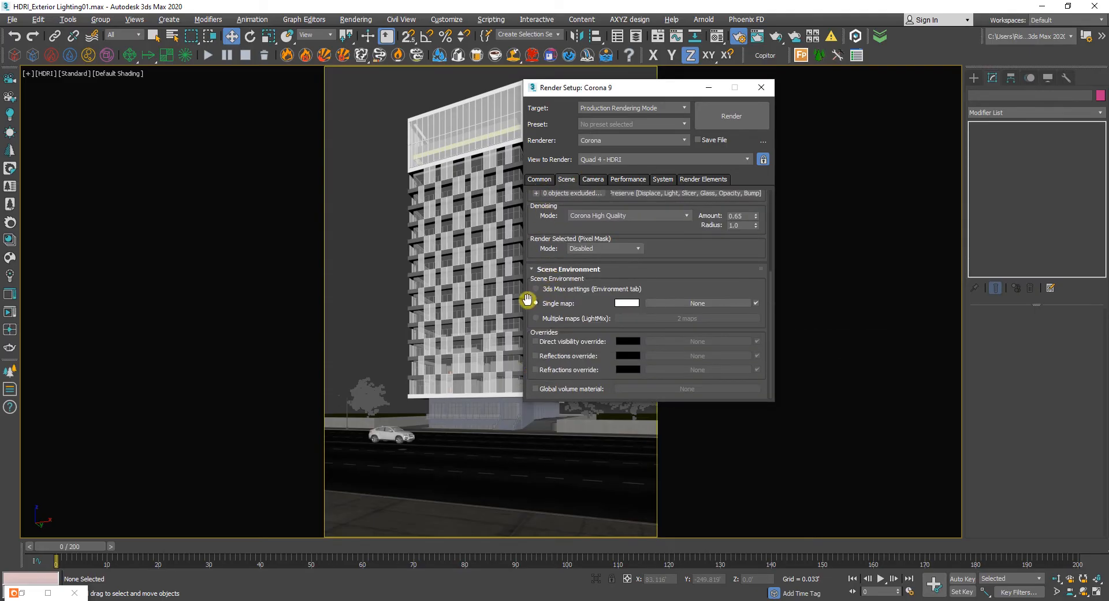
click(687, 303)
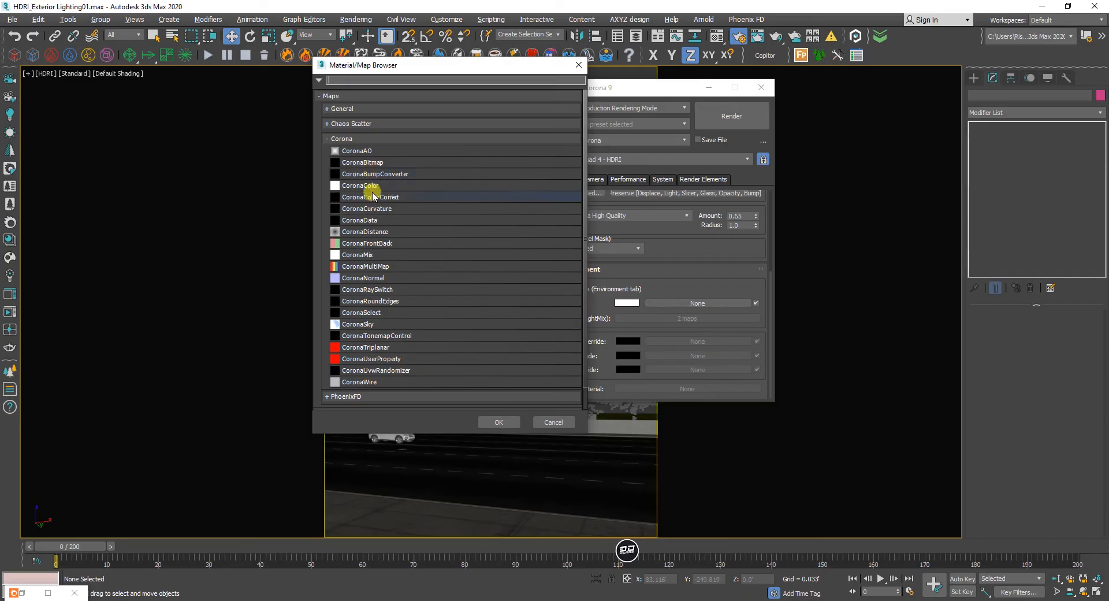
click(400, 199)
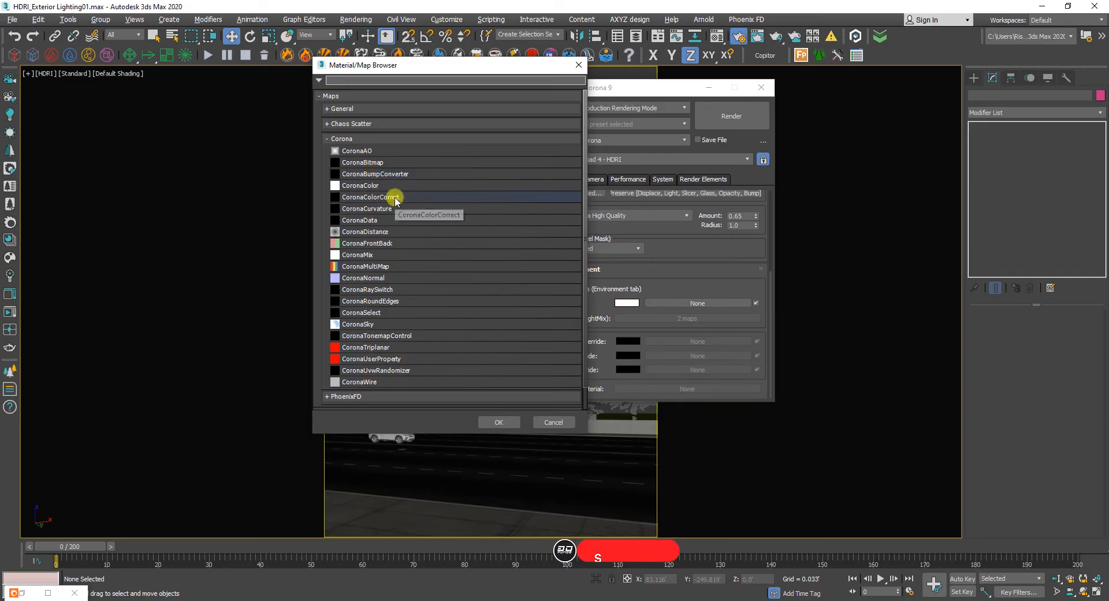
double_click(397, 198)
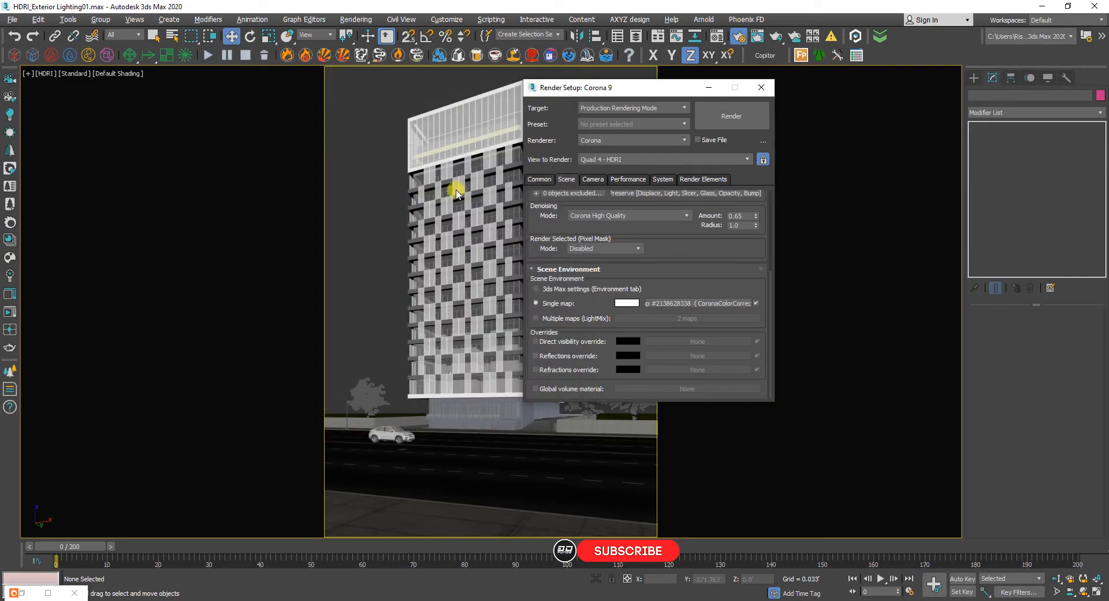
- Place the environment's color correct map in an empty Material Editor slot and name it HDRI ENV
drag(625, 88, 488, 91)
key(m)
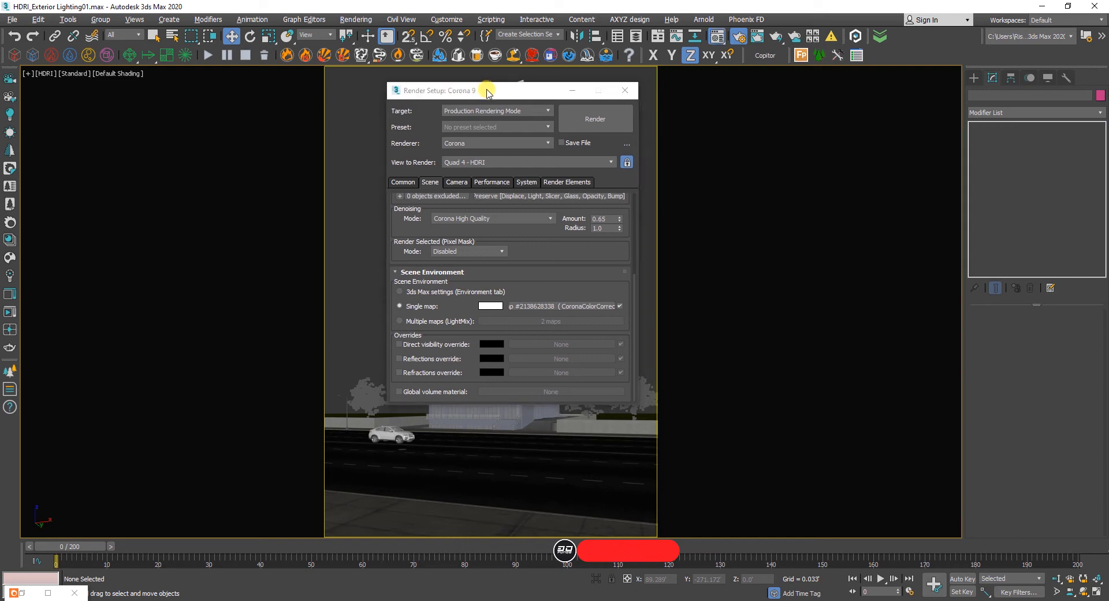
drag(421, 82, 745, 71)
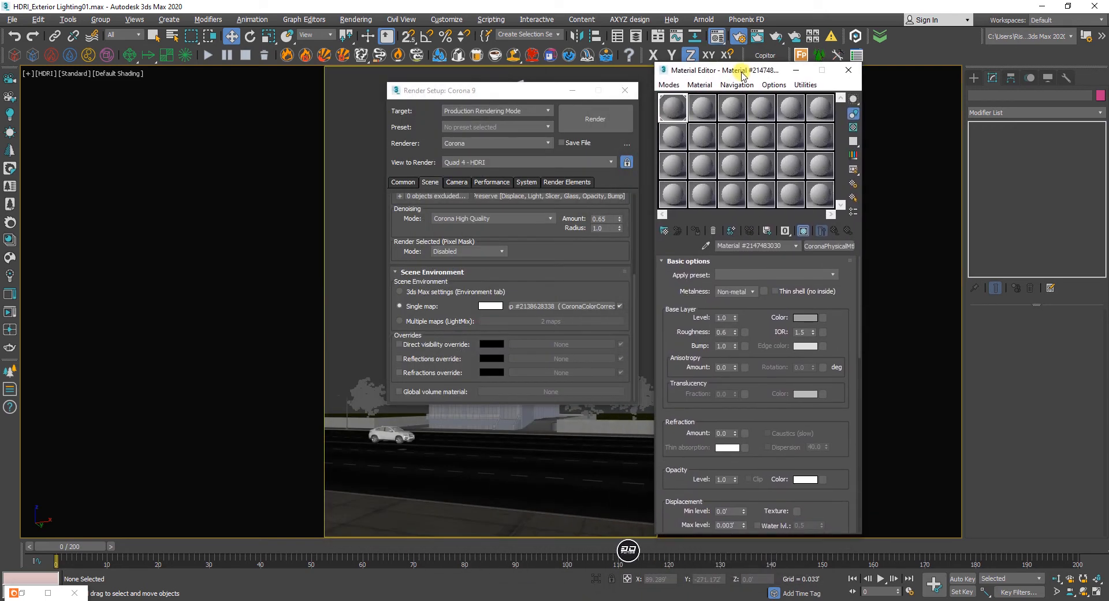
click(802, 194)
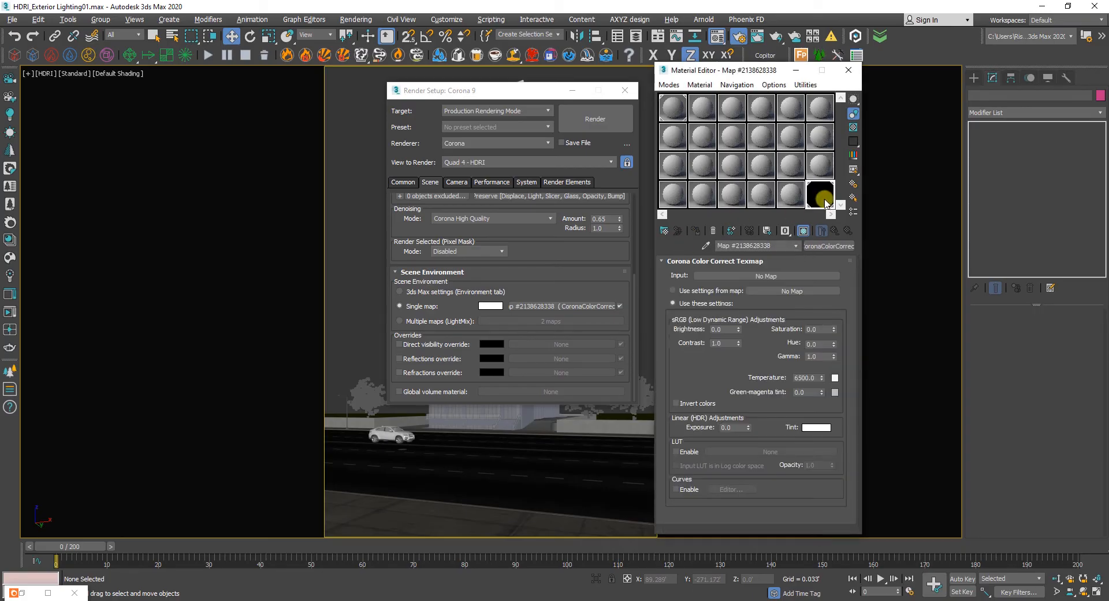
click(625, 90)
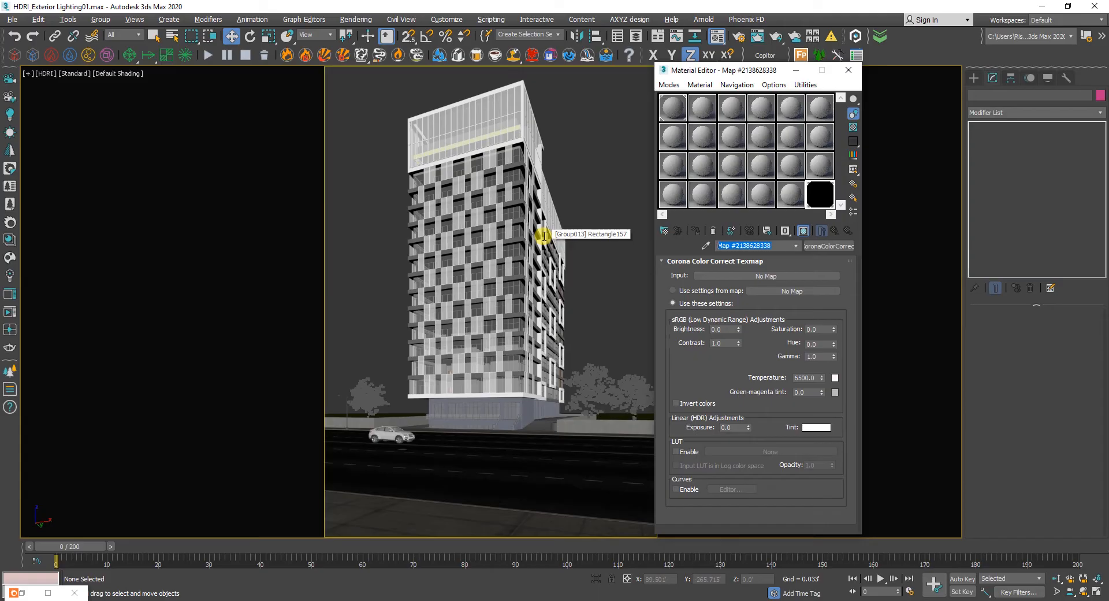
text(HDRI ENV)
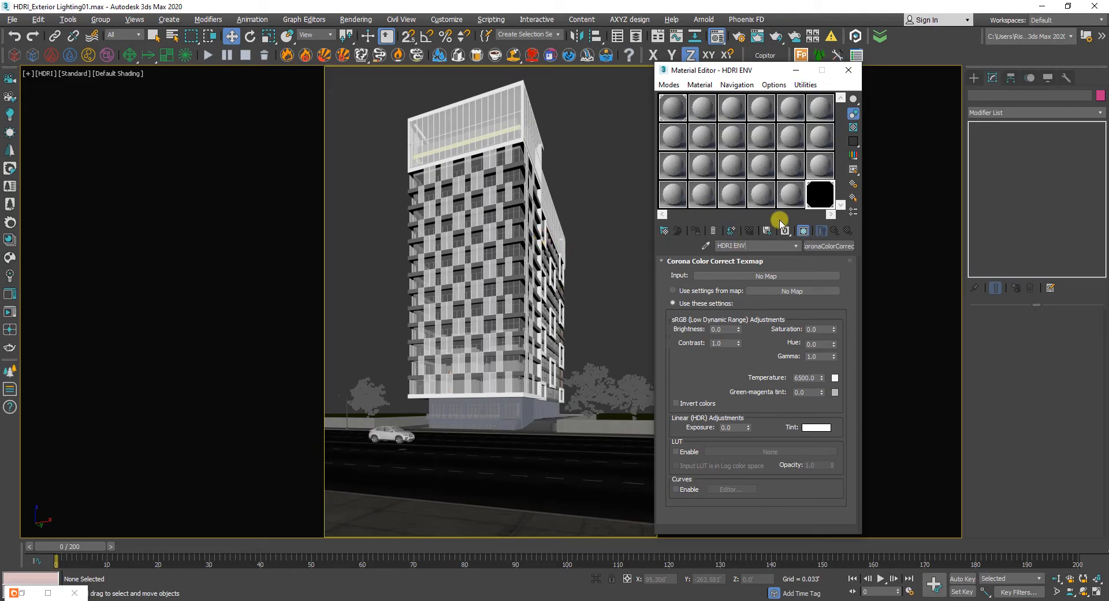
- Load autumn_field_4k.exr through a CoronaBitmap map into the Input of the HDRI ENV color correct map, accepting the default OpenEXR configuration
click(759, 276)
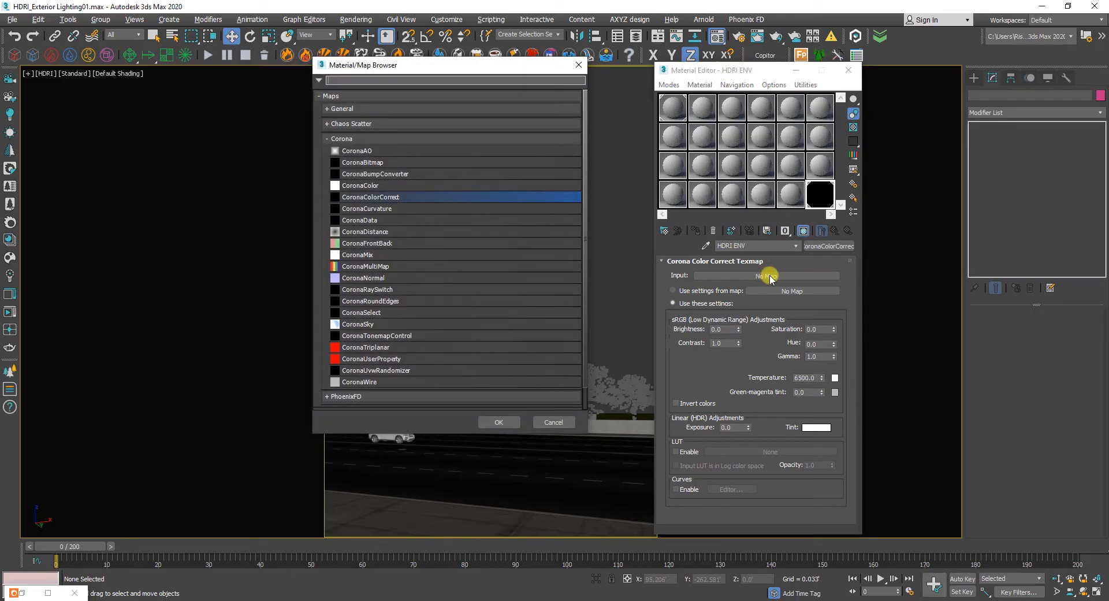
click(373, 163)
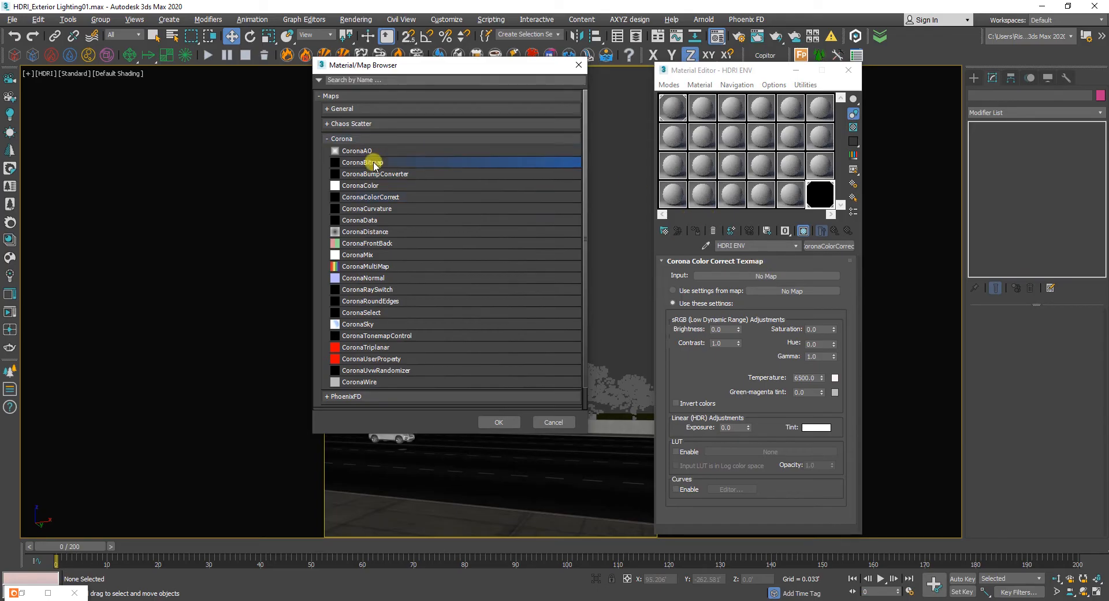
double_click(374, 164)
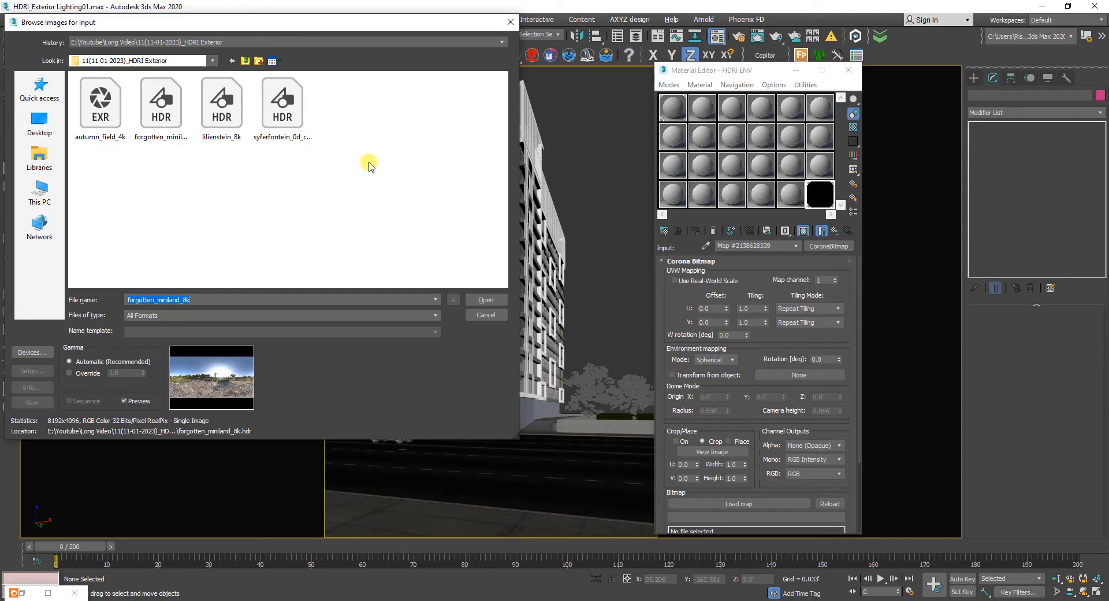
click(93, 107)
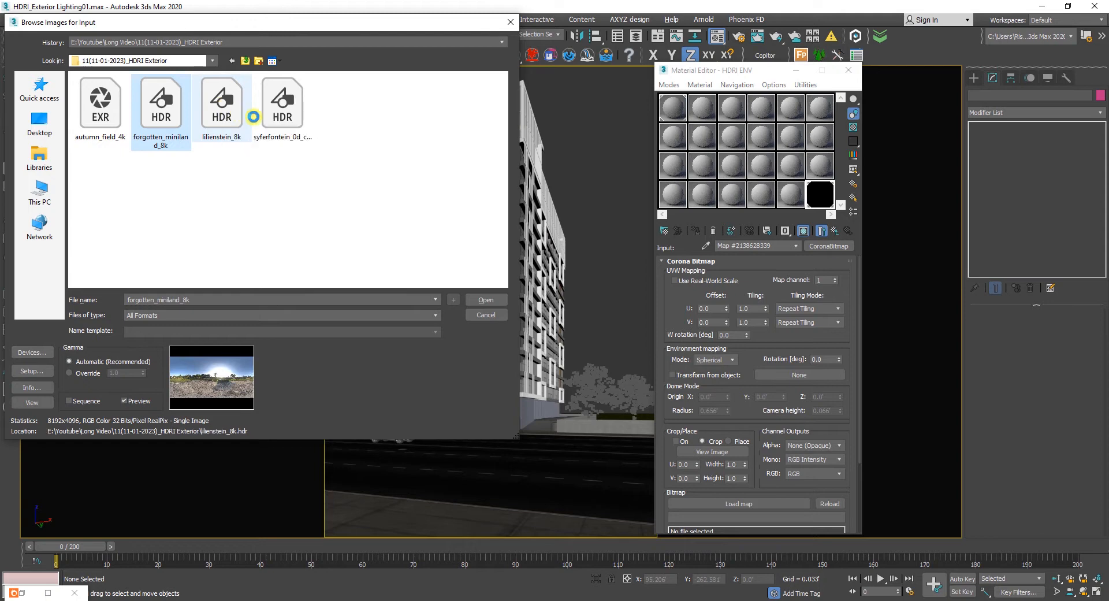
click(282, 118)
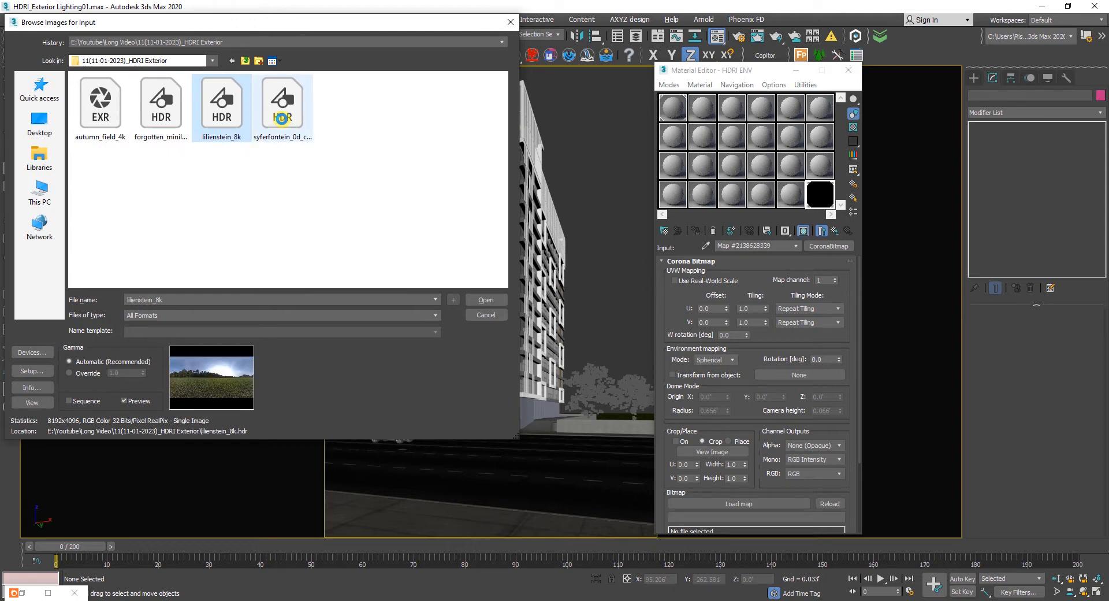
click(117, 113)
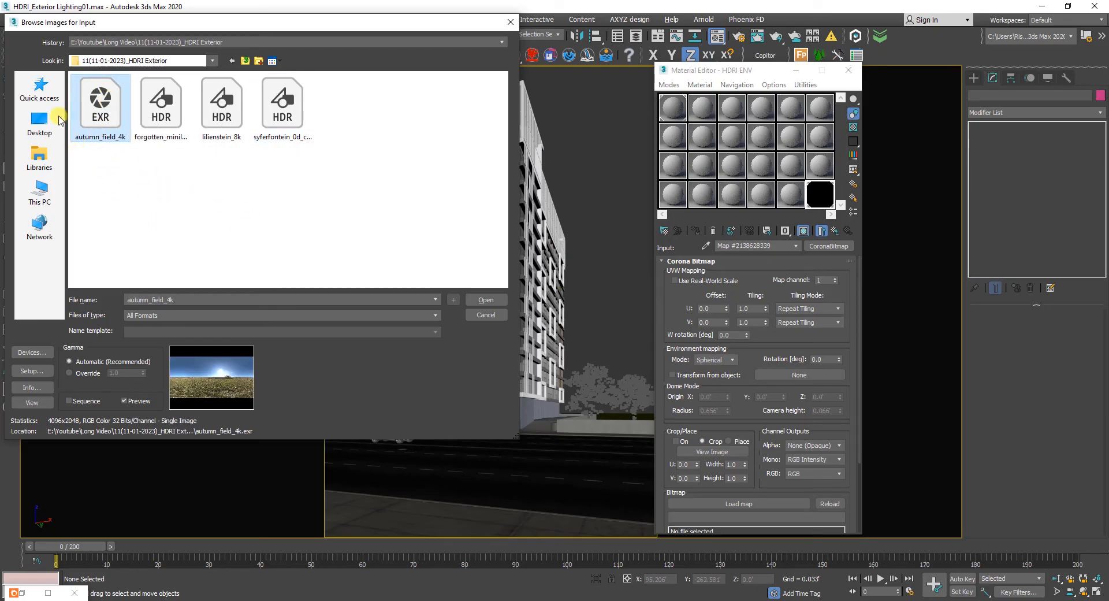
click(485, 300)
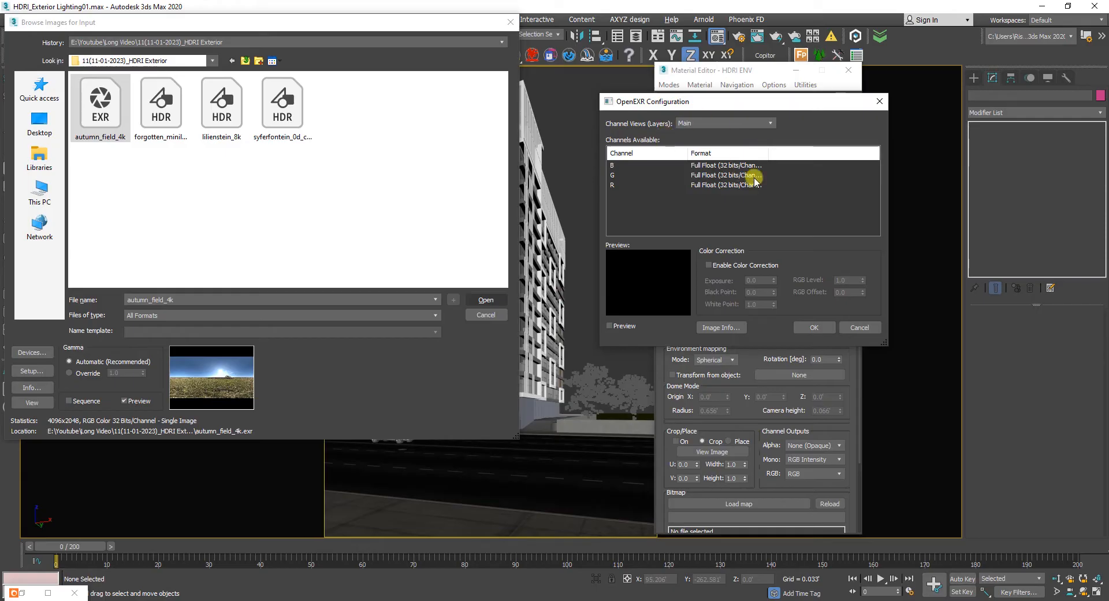
click(815, 328)
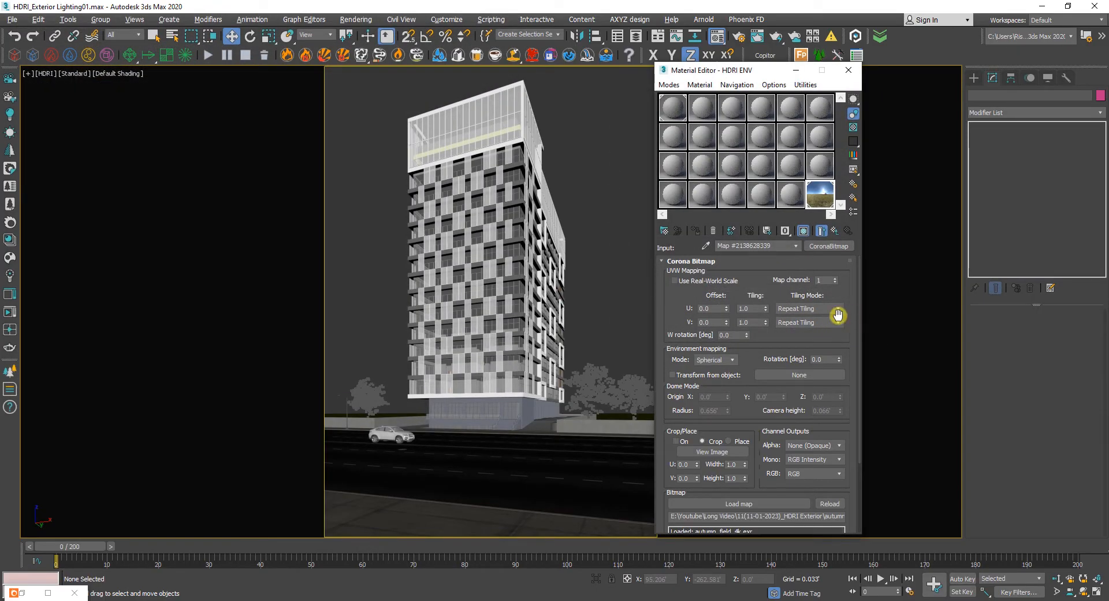
- Inspect the loaded HDRI in an enlarged preview and return to the parent color correct map
double_click(825, 202)
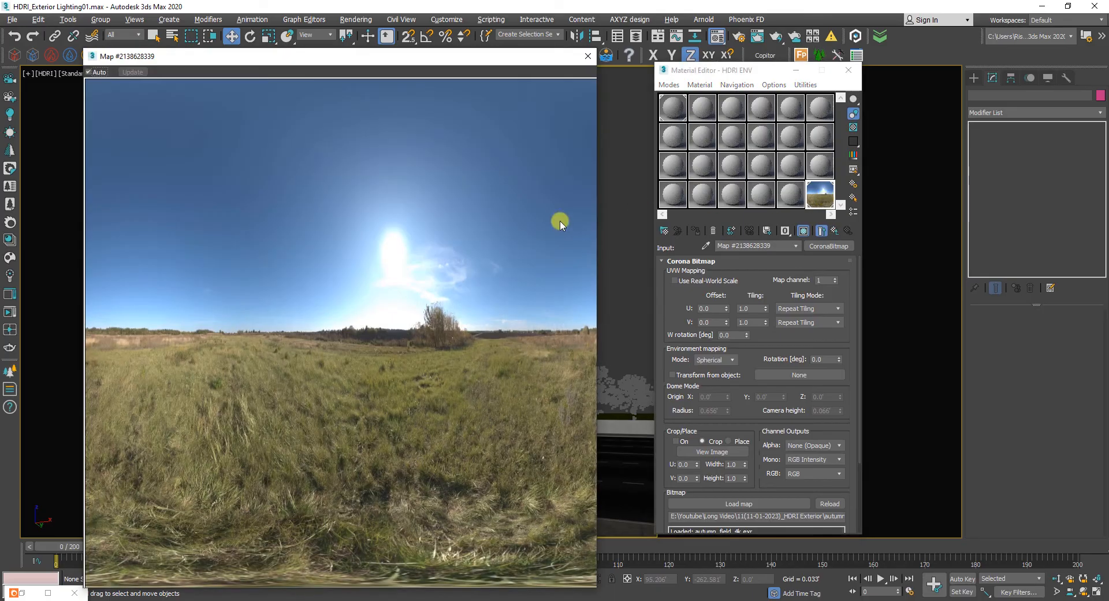
click(586, 56)
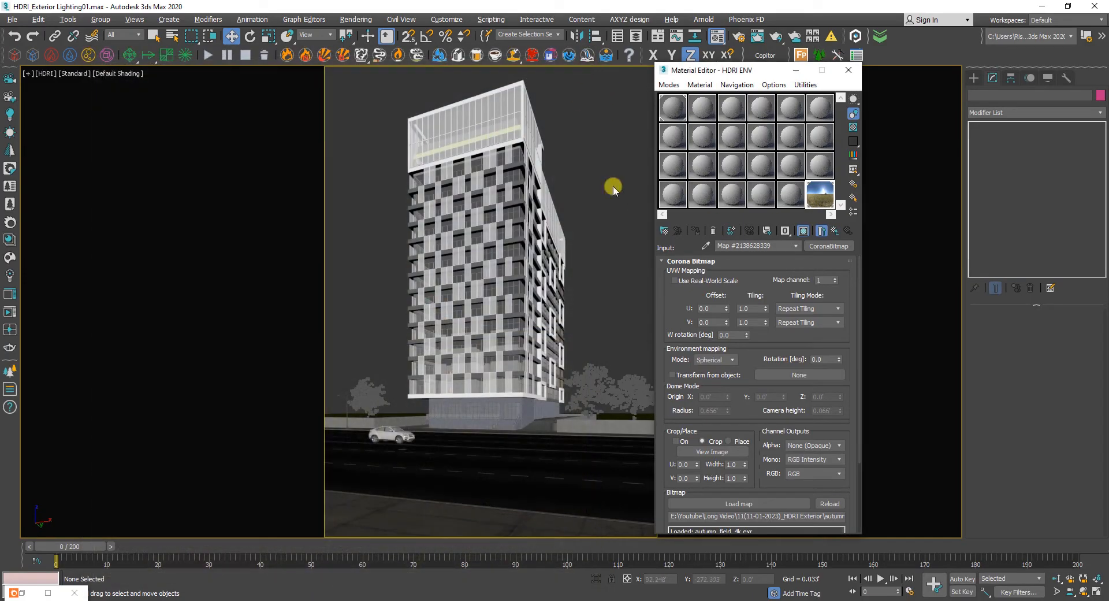
click(836, 233)
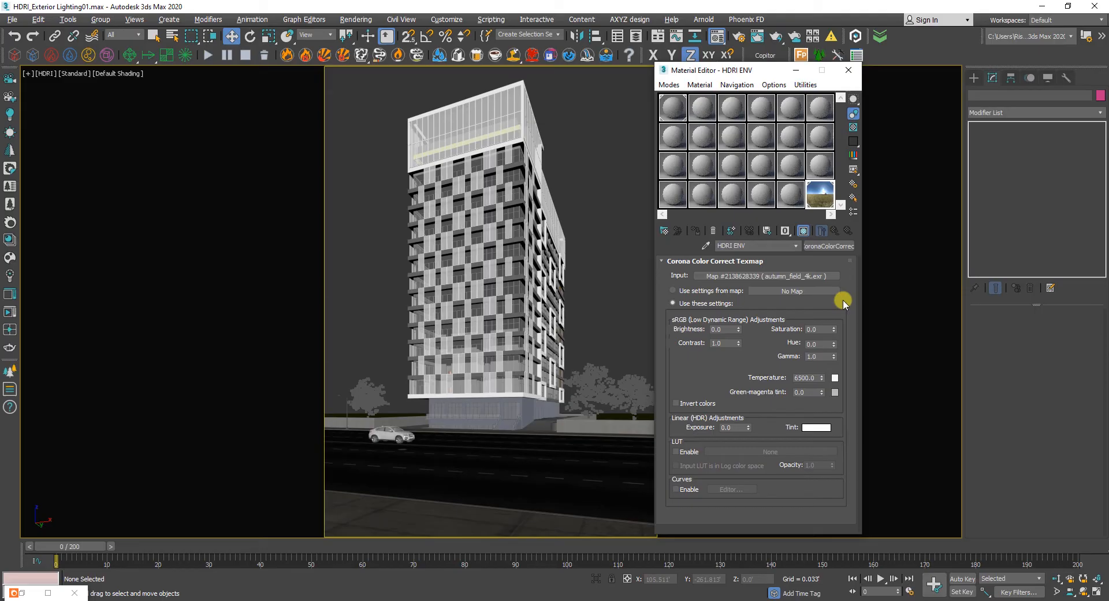
- Preview the HDRI lighting with an interactive render in the Corona frame buffer, hiding its side panel, and close the window
click(11, 312)
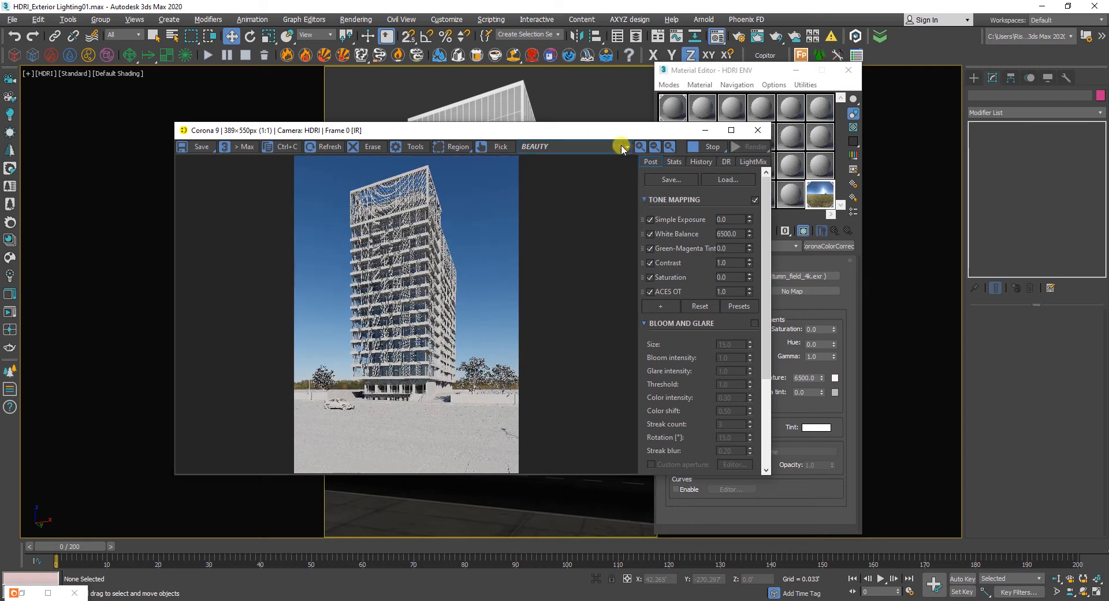
drag(561, 130, 487, 91)
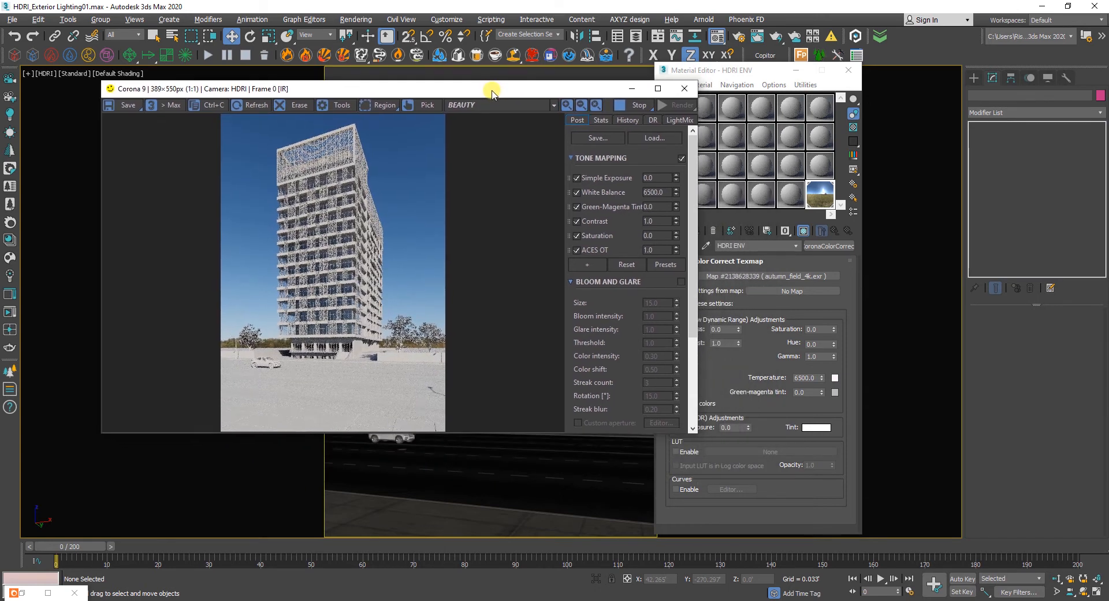
click(339, 104)
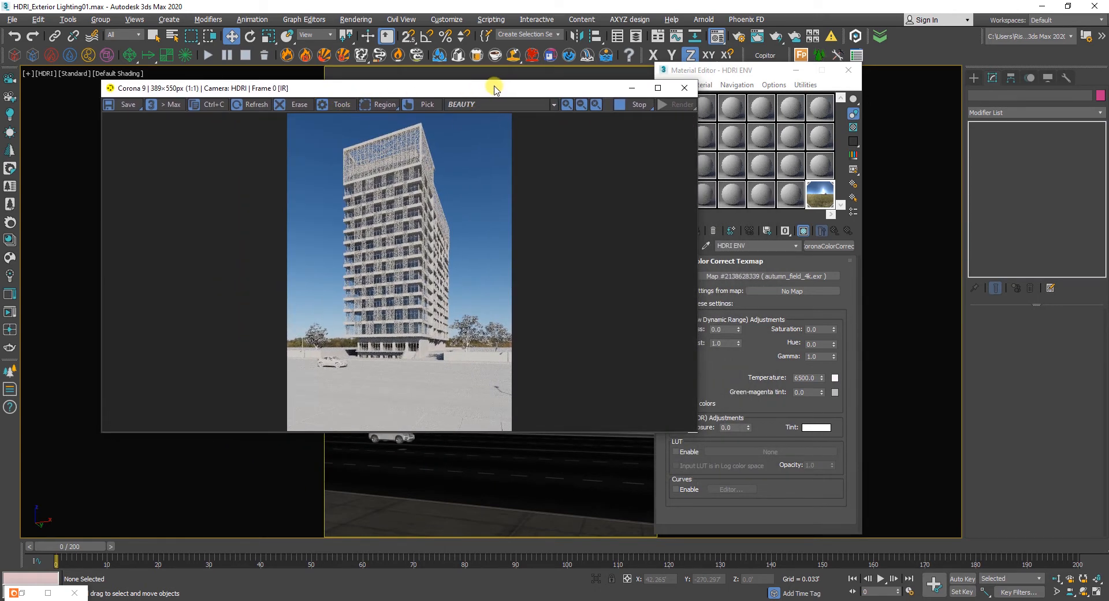
drag(494, 88, 547, 81)
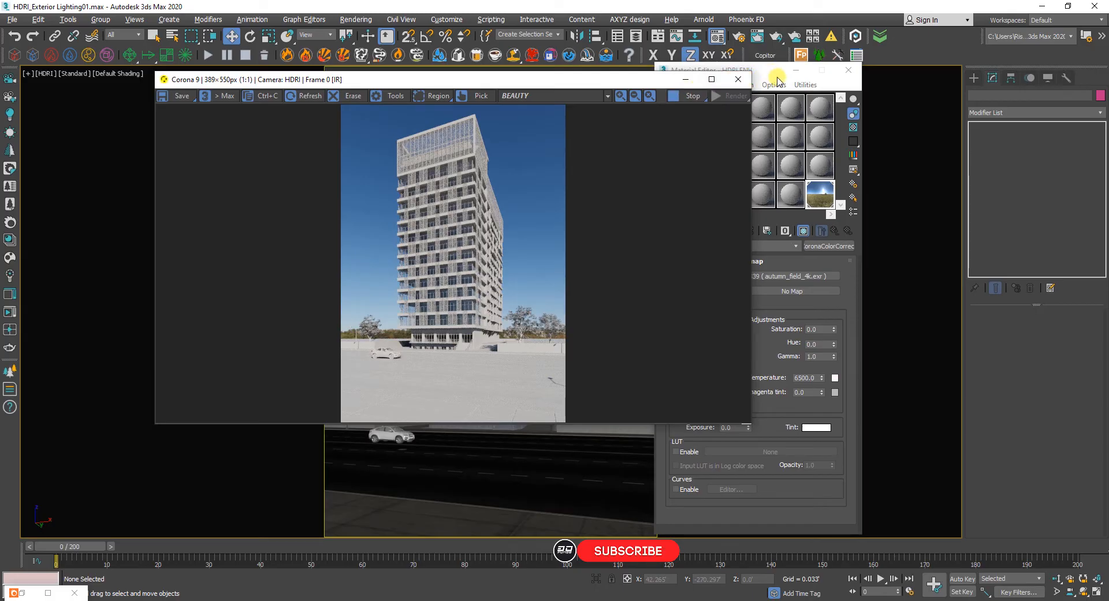
drag(766, 75, 919, 75)
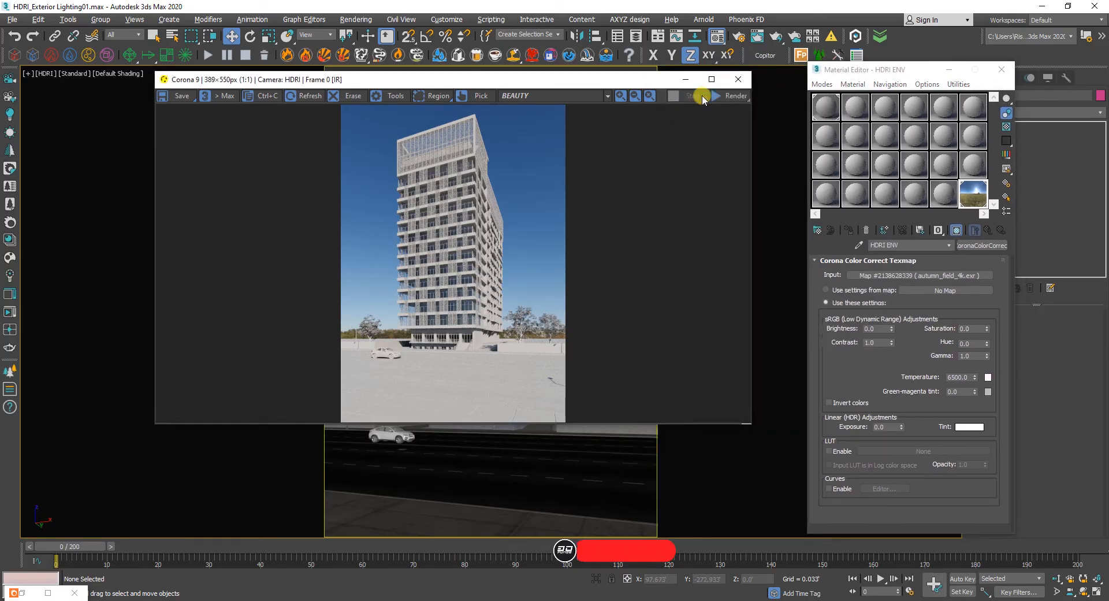
click(740, 81)
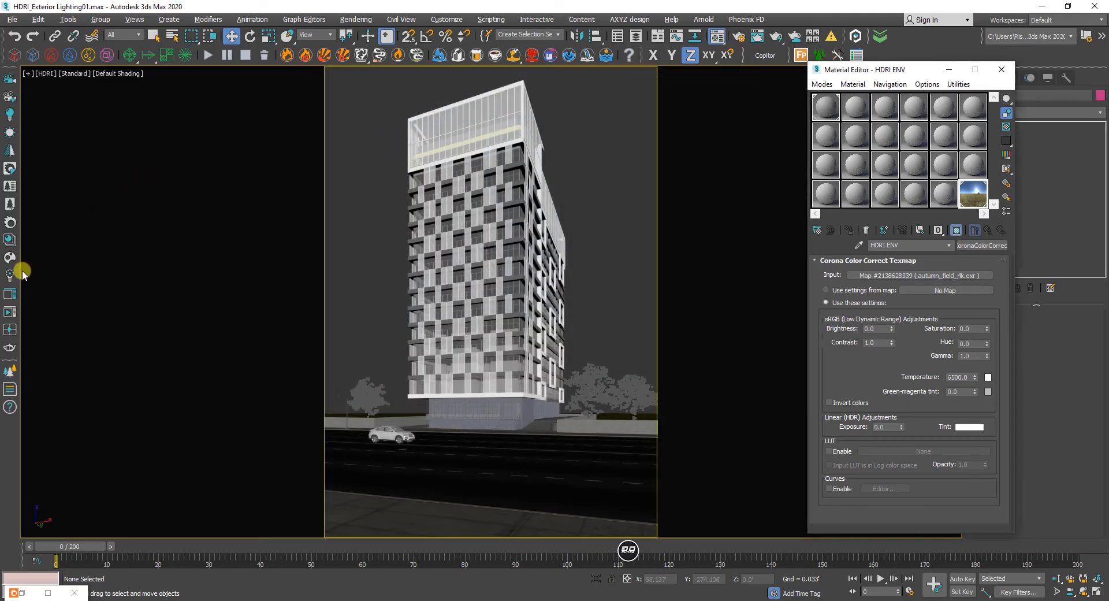
- Start interactive rendering in the camera viewport and set the HDRI bitmap's environment rotation to -90 degrees
click(13, 329)
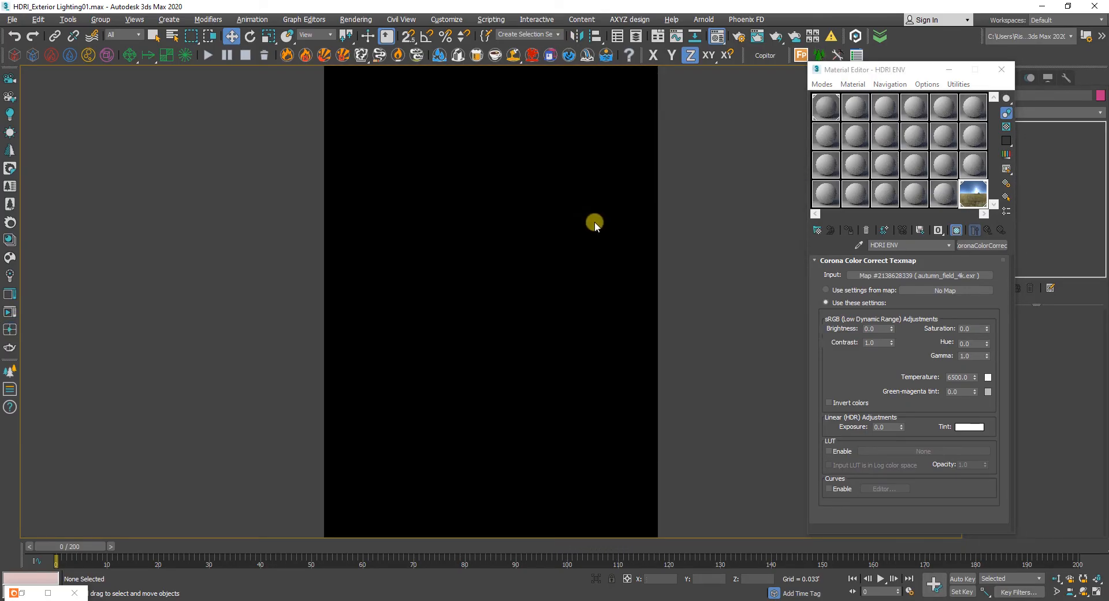
drag(883, 69, 793, 75)
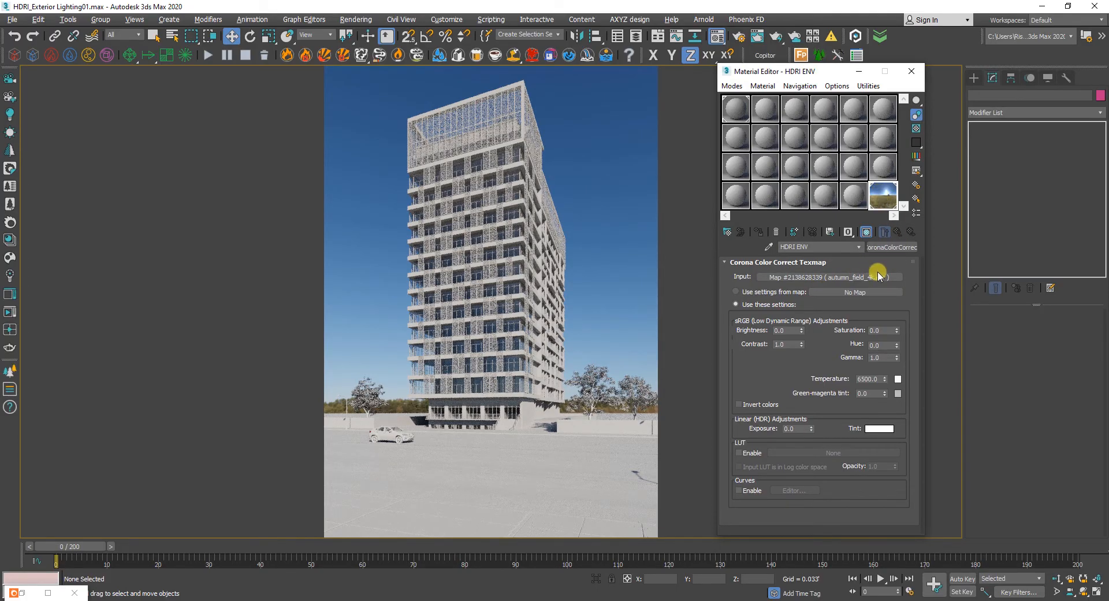
click(859, 276)
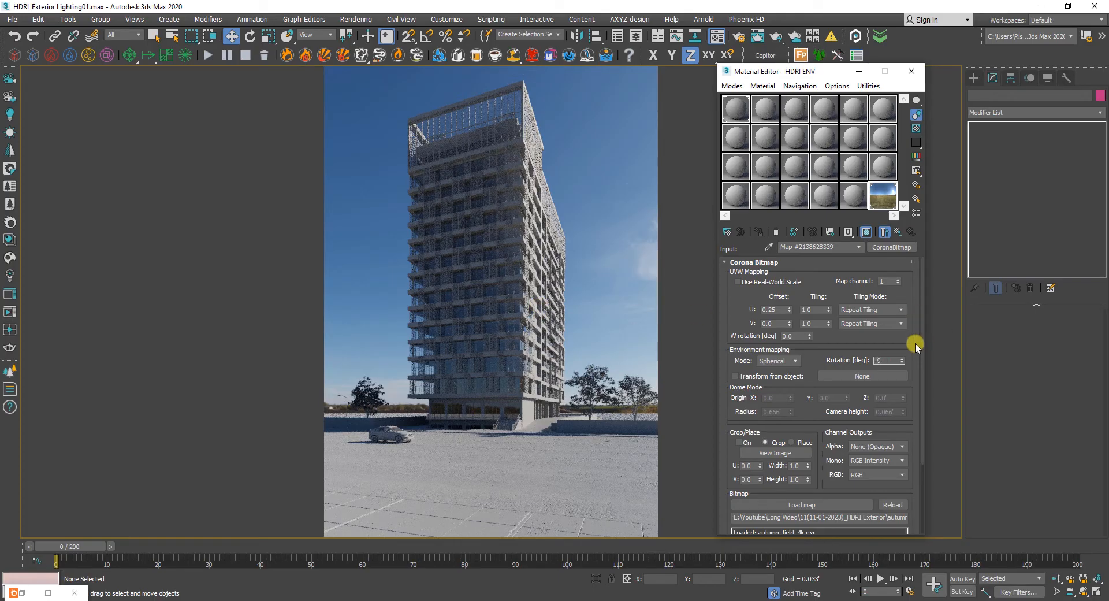
text(0)
key(Return)
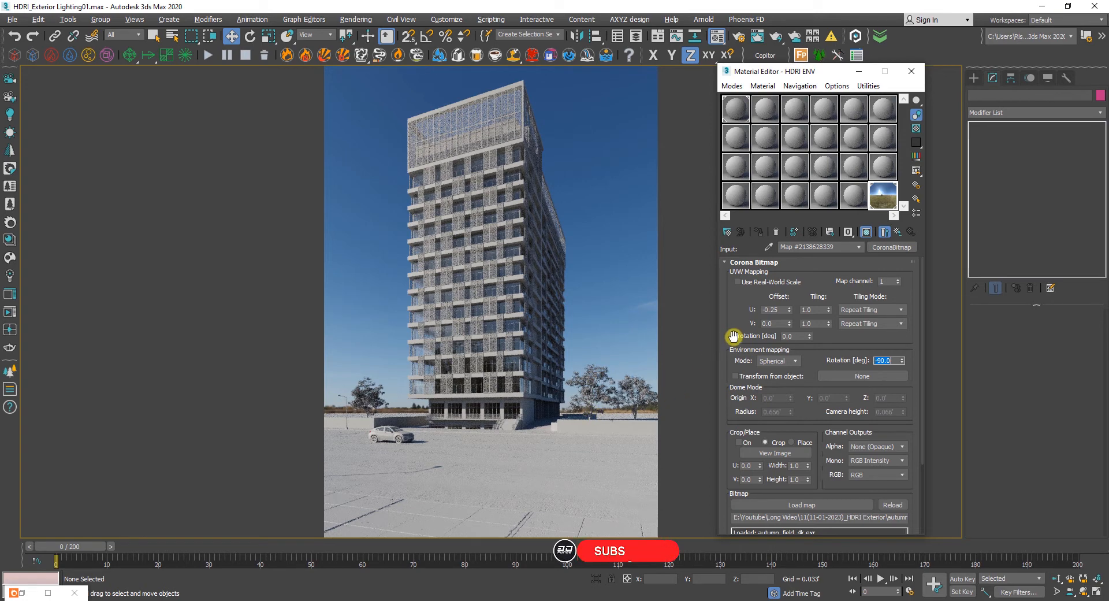
drag(734, 352, 738, 338)
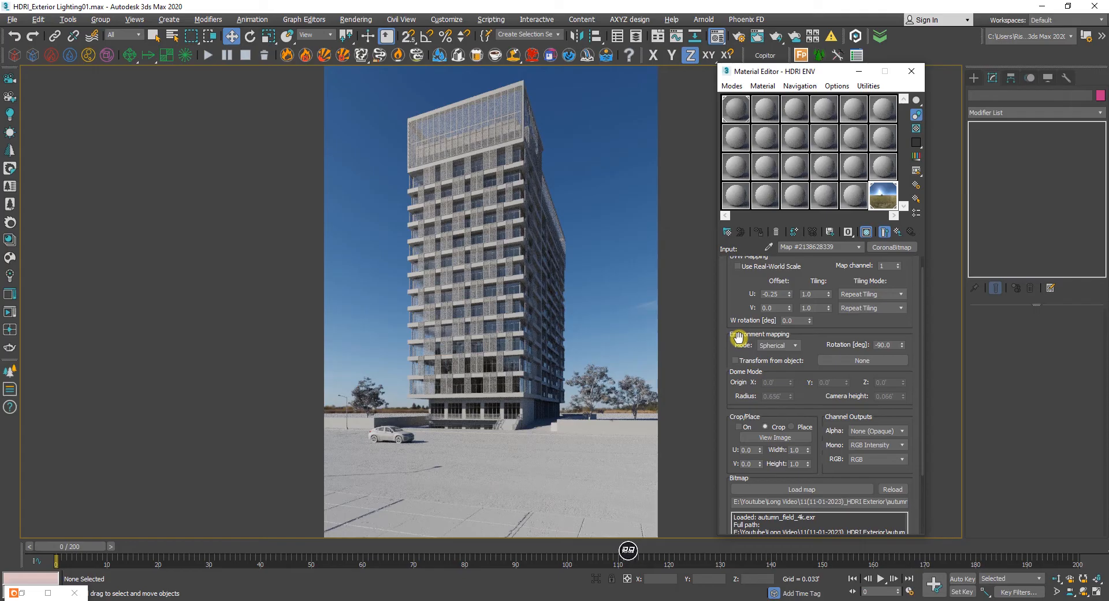
click(897, 233)
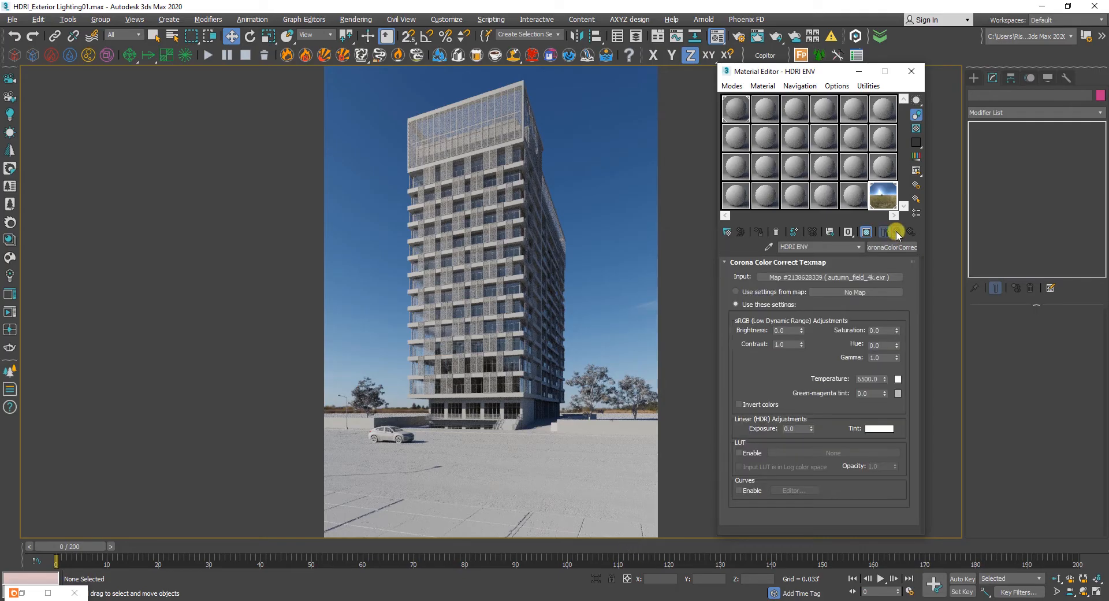
- Try environment rotations of -120 and -180 degrees on the HDRI bitmap and restore the rotation to -90
click(889, 277)
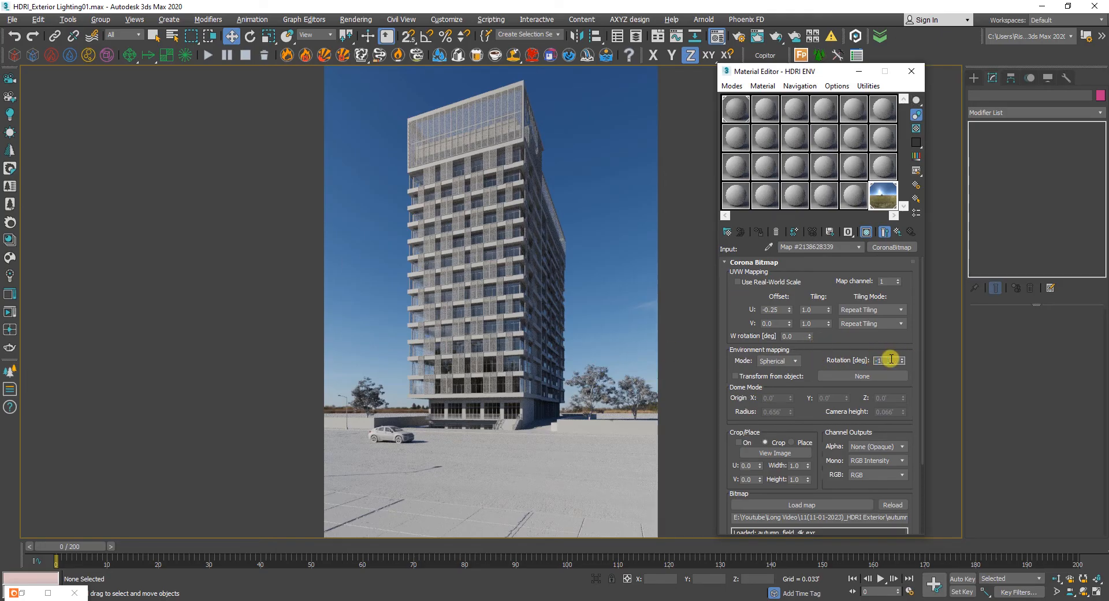
text(20)
key(Return)
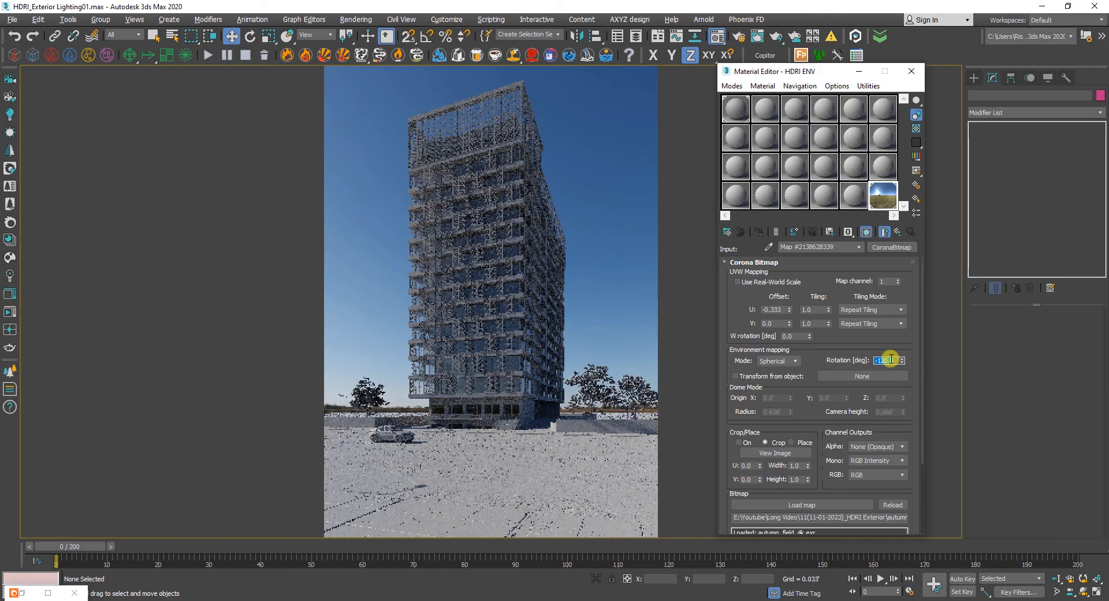
text(-180)
key(Return)
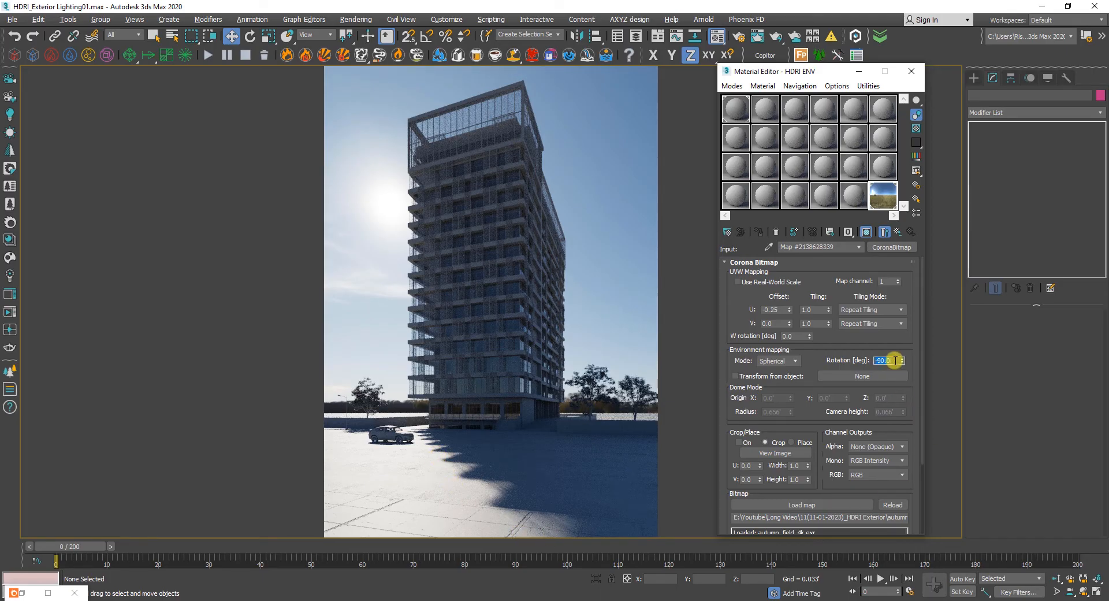
key(Return)
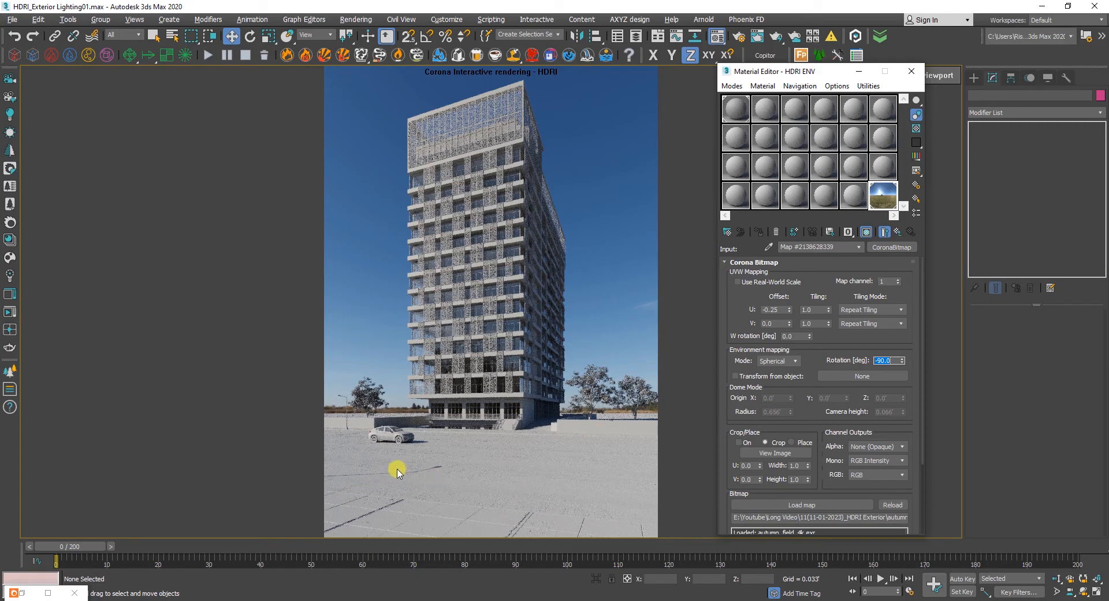
click(899, 232)
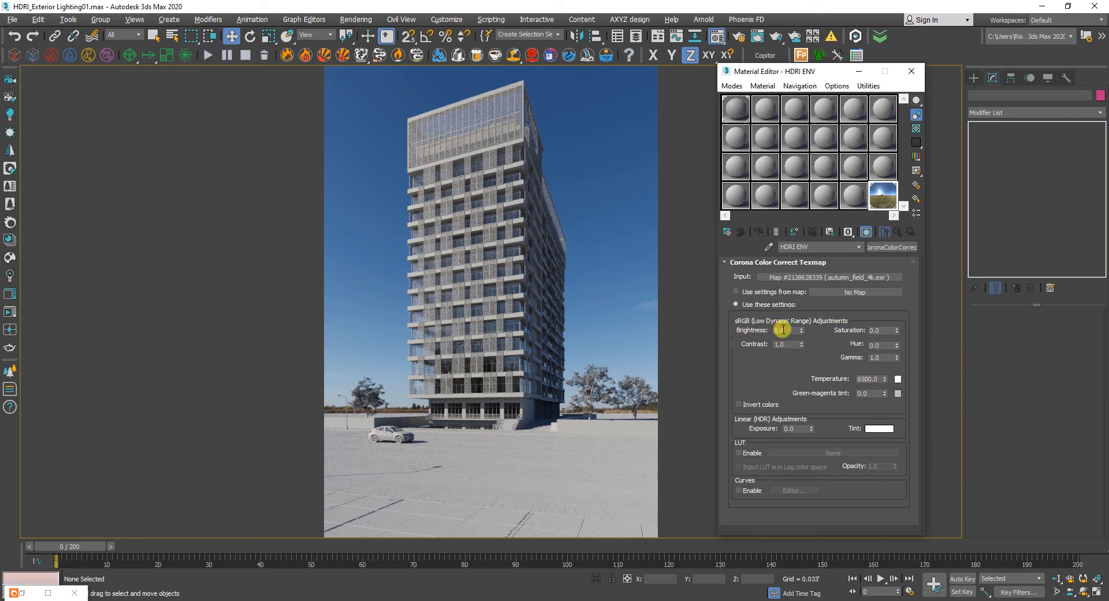
- Test brightness values of 1 and 0.1 on the HDRI color correct map and reset the brightness to 0
double_click(785, 330)
text(1)
key(Return)
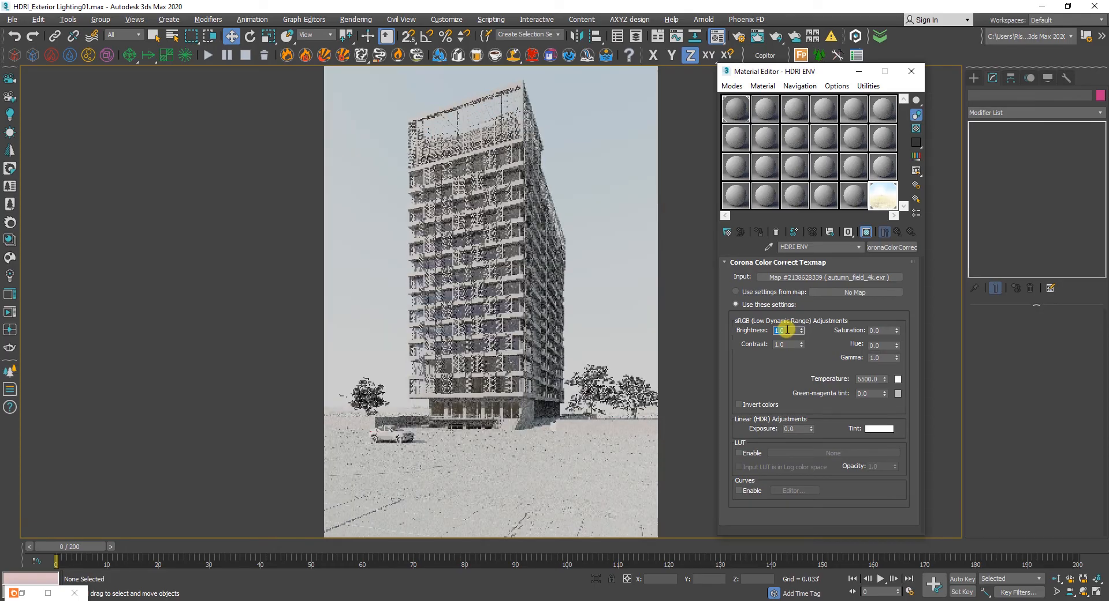
text(0.1)
key(Return)
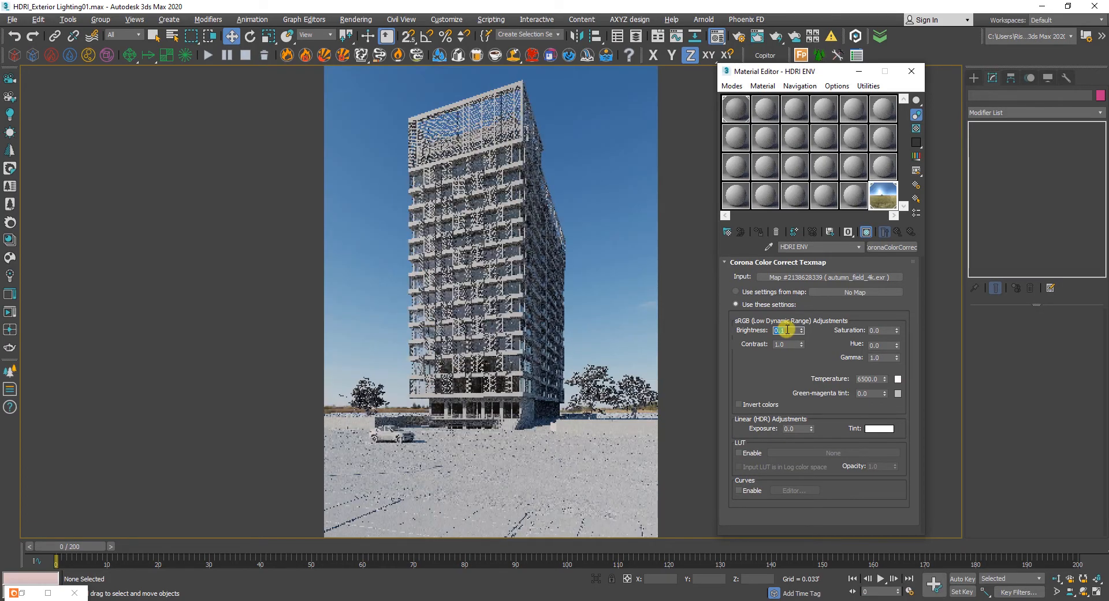
text(0)
key(Return)
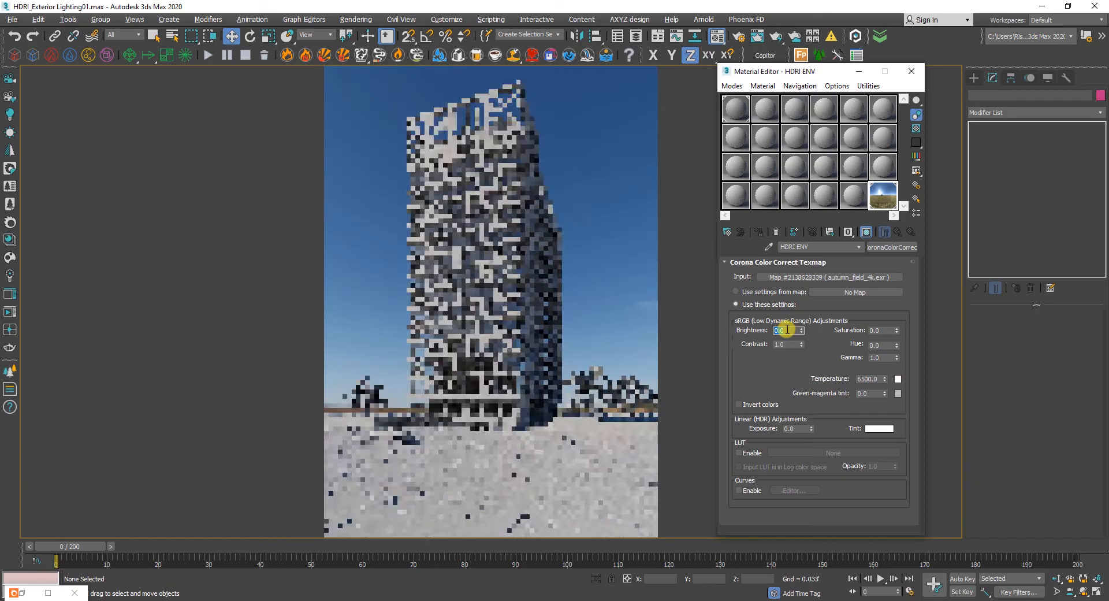
- Compare HDRI brightness values of 0.1 and 0.2 in the interactive render and return the brightness to 0
text(0.1)
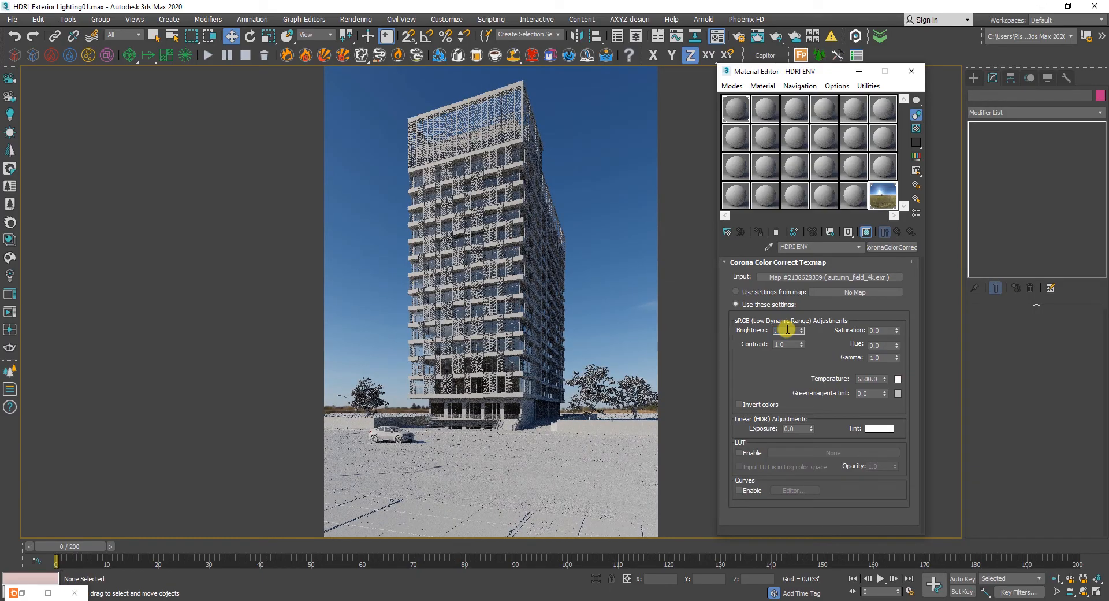
key(Return)
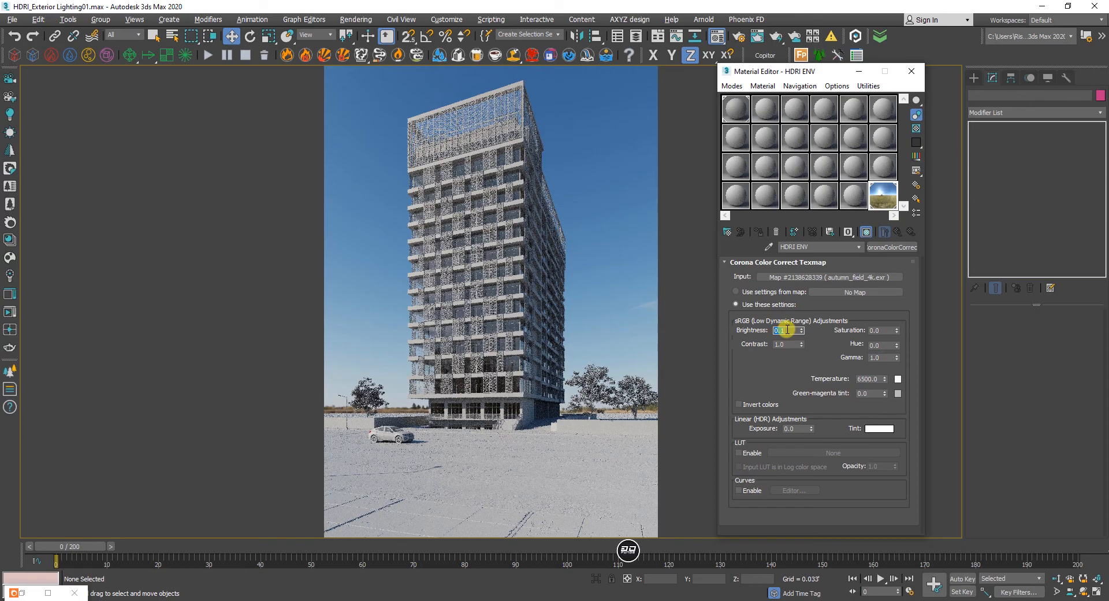
text(0.2)
key(Return)
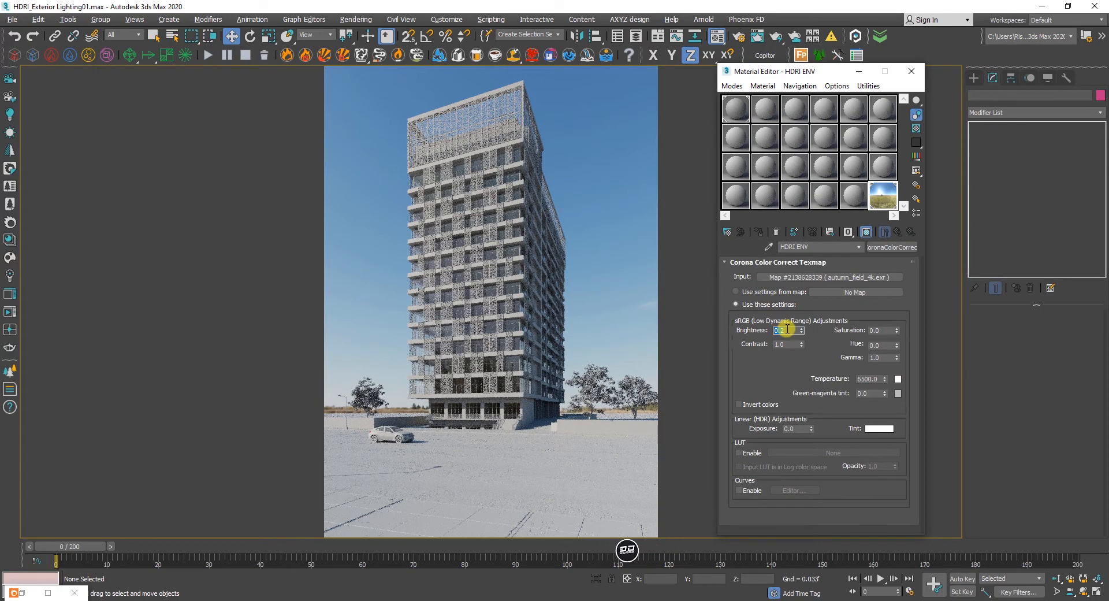
text(0)
key(Return)
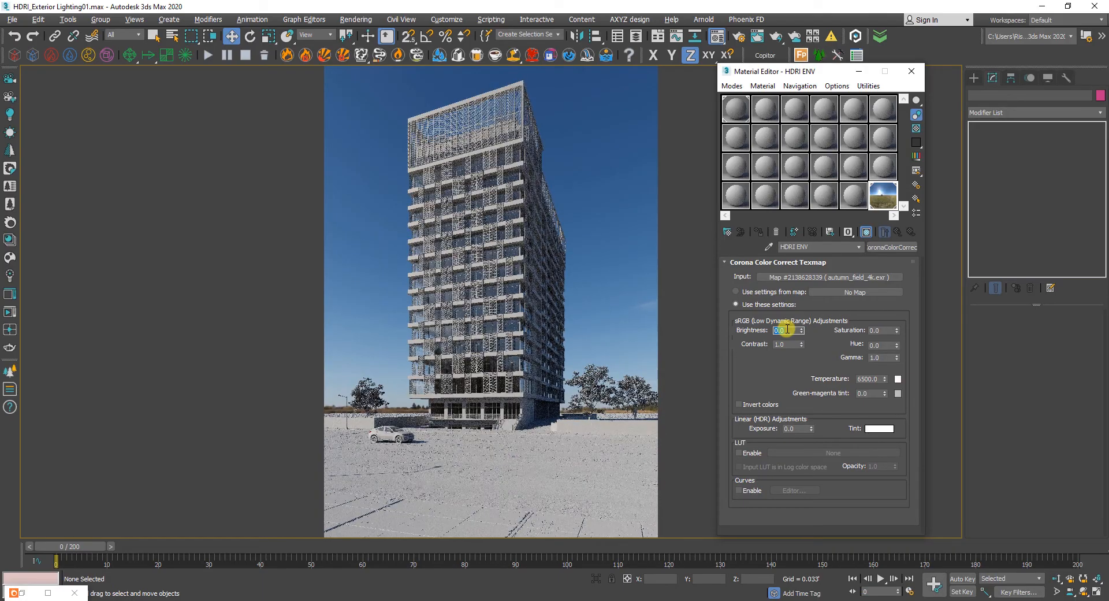
- Test contrast values of 2, 4, 5 and 0 on the HDRI color correct map and reset the contrast to 1
double_click(788, 345)
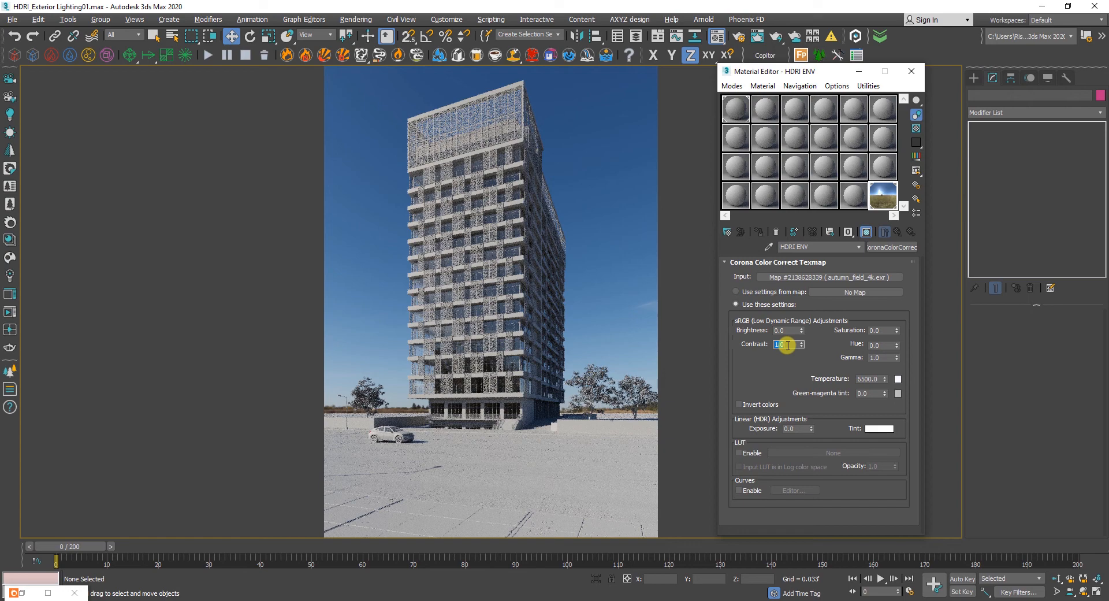
text(2)
key(Return)
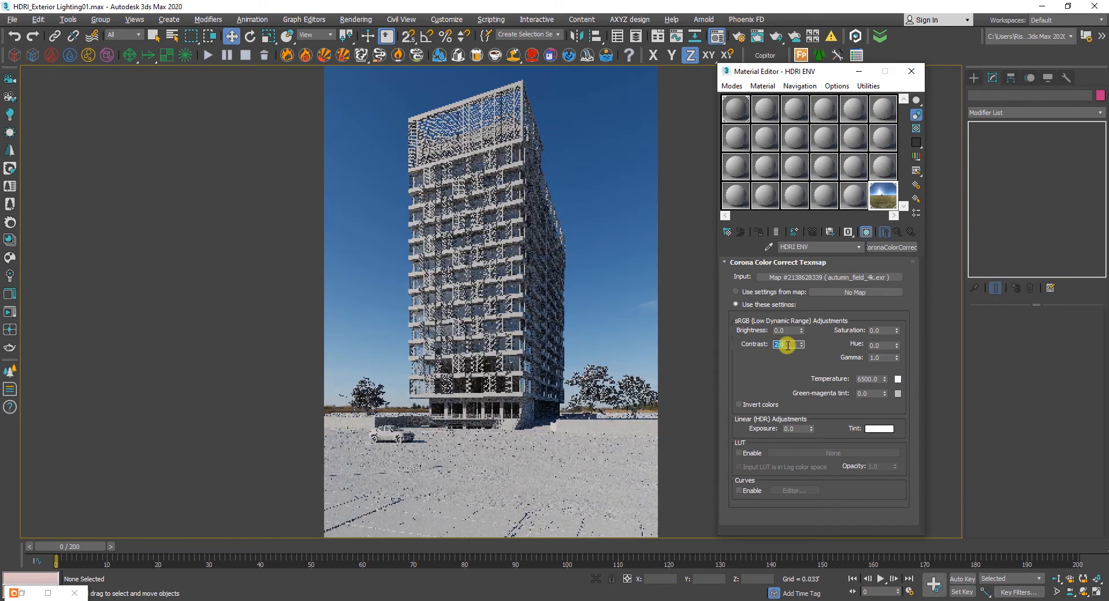
text(4)
key(Return)
text(5)
key(Return)
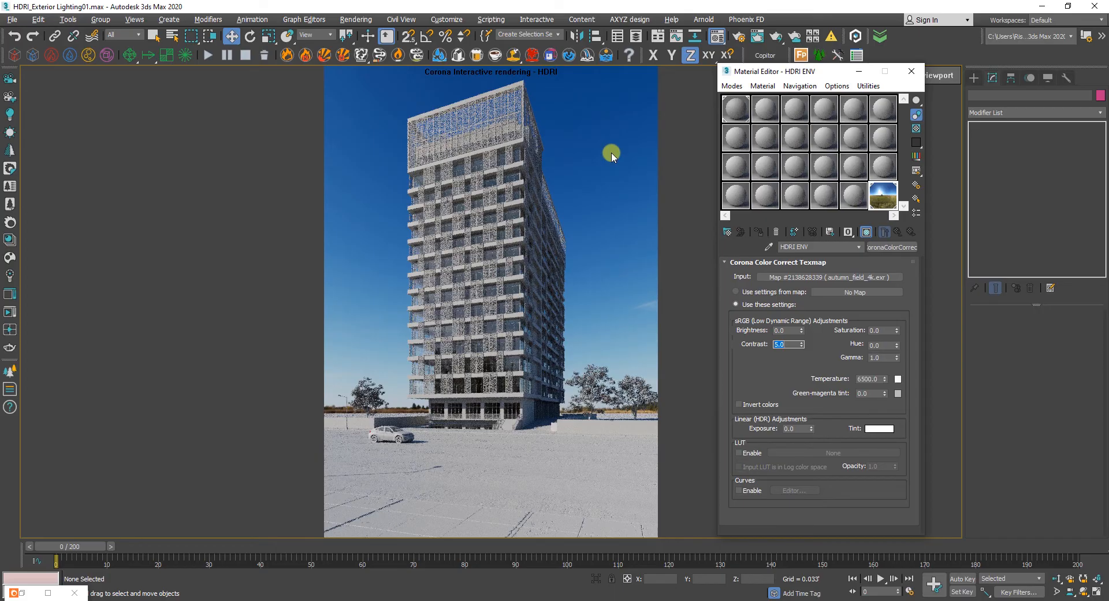
text(0)
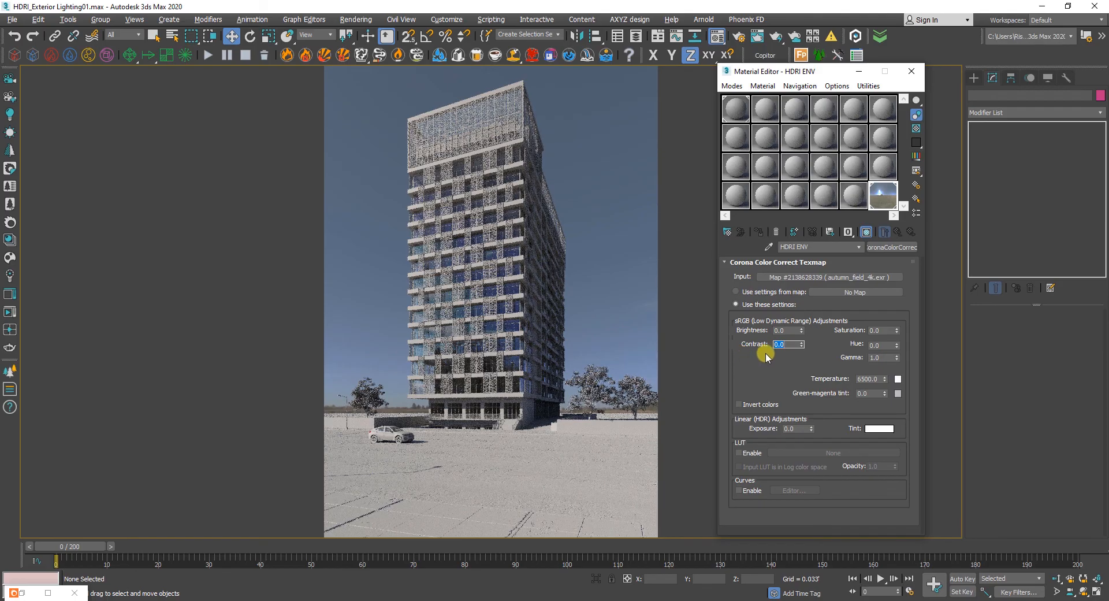
key(Return)
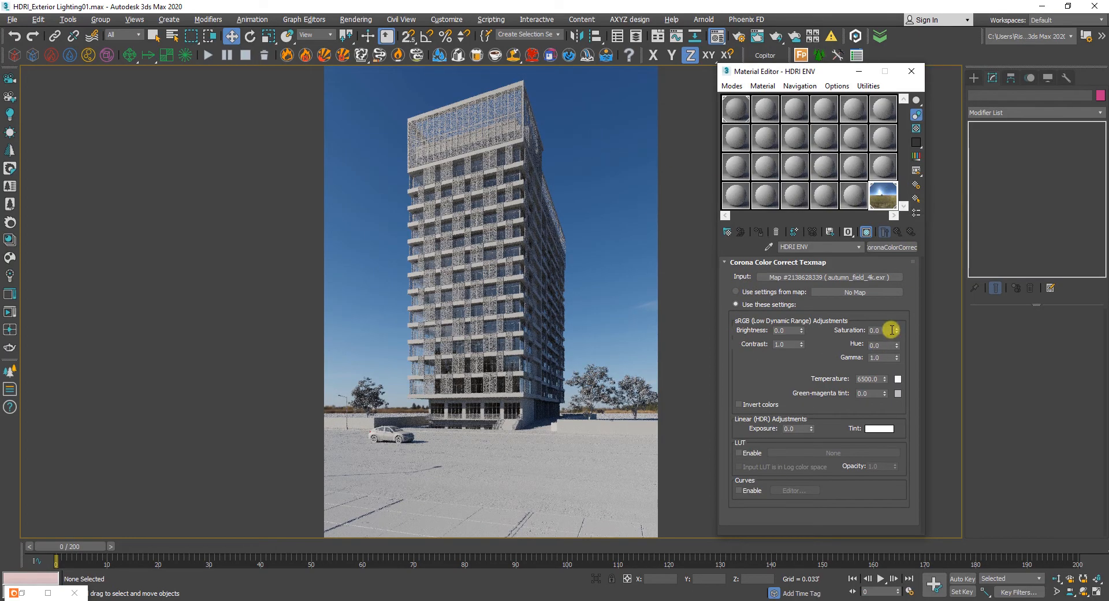
- Test negative saturation values such as -1 and -0.5, plus a positive value, on the HDRI map and reset the saturation to 0
double_click(888, 331)
text(-1)
key(Return)
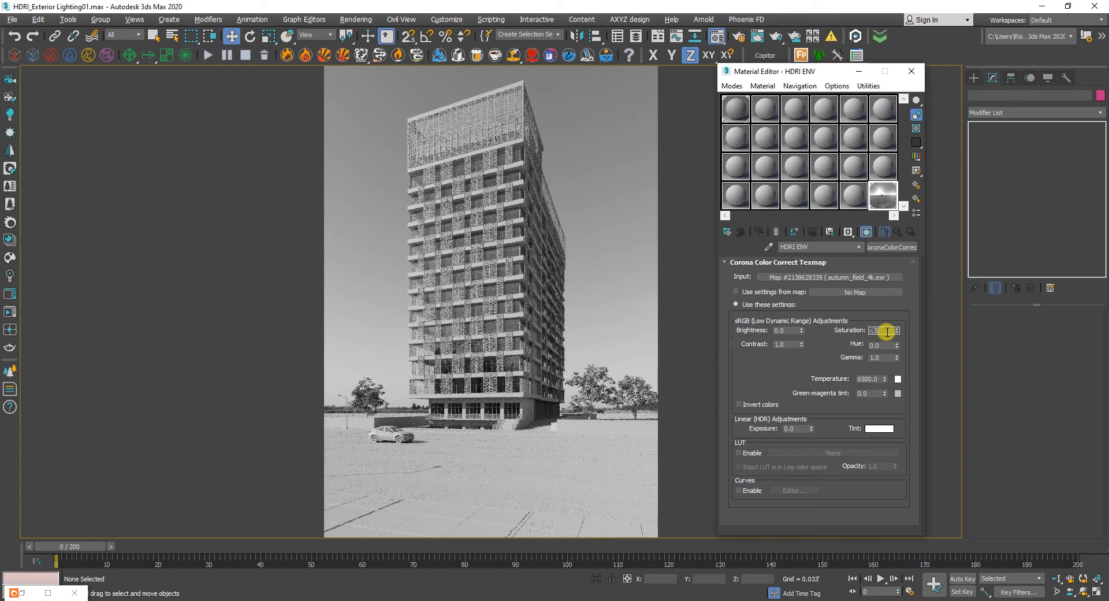
text(-.5)
key(Return)
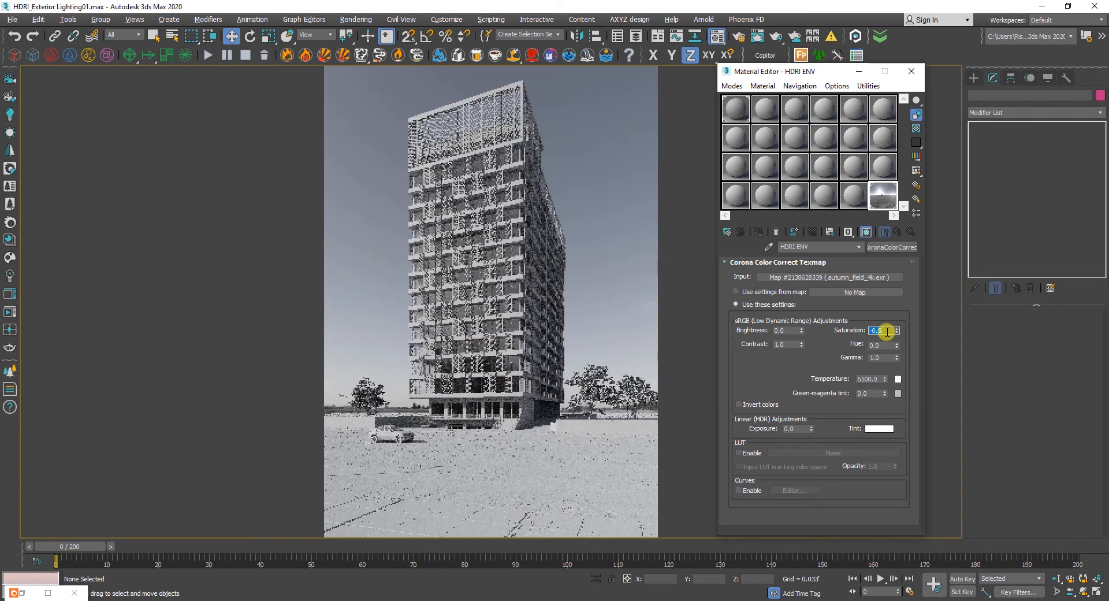
key(Return)
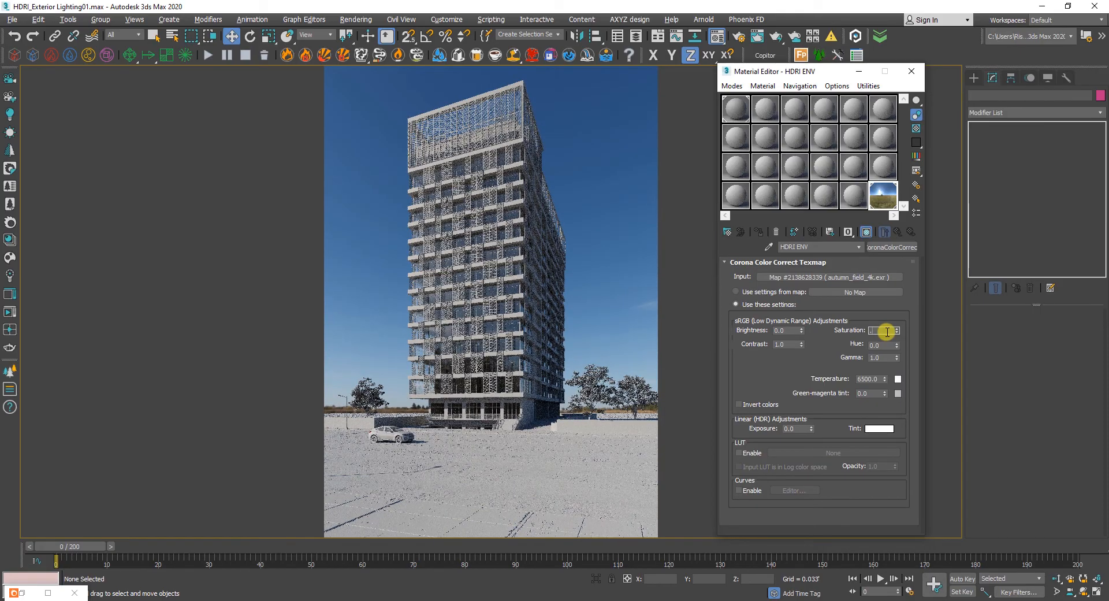
key(Return)
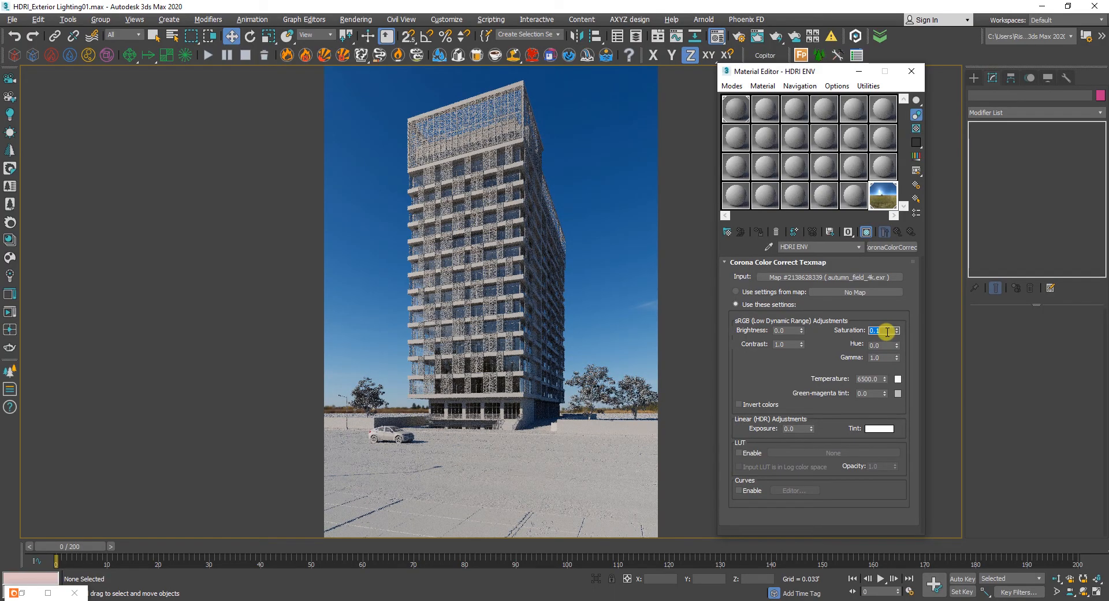
text(0)
key(Return)
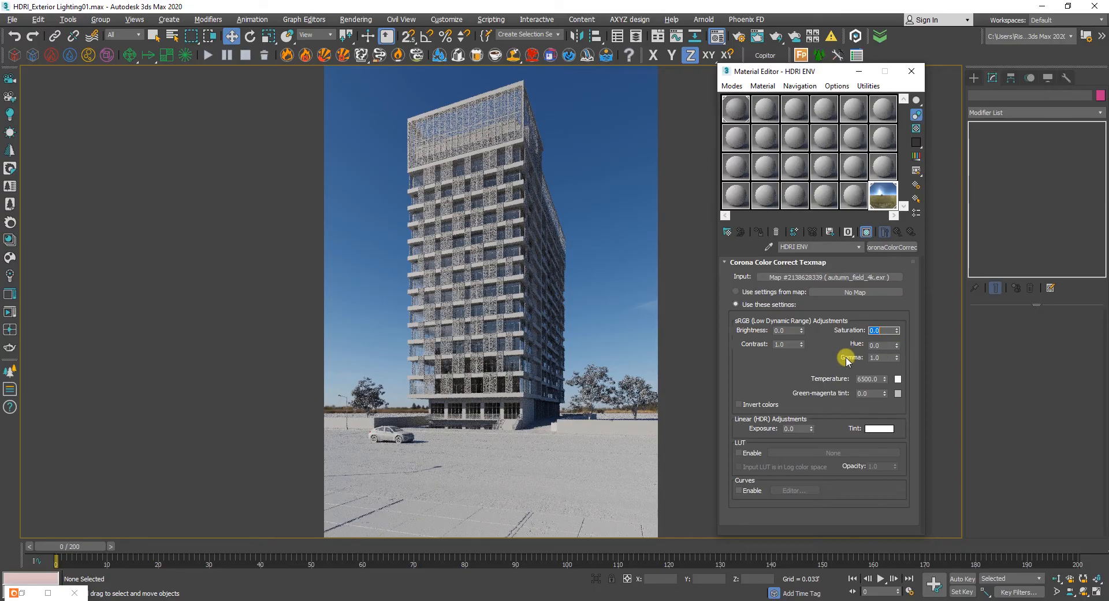
- Try gamma values of 0.9 and 0.85 on the HDRI color correct map and return the gamma to 1
double_click(879, 357)
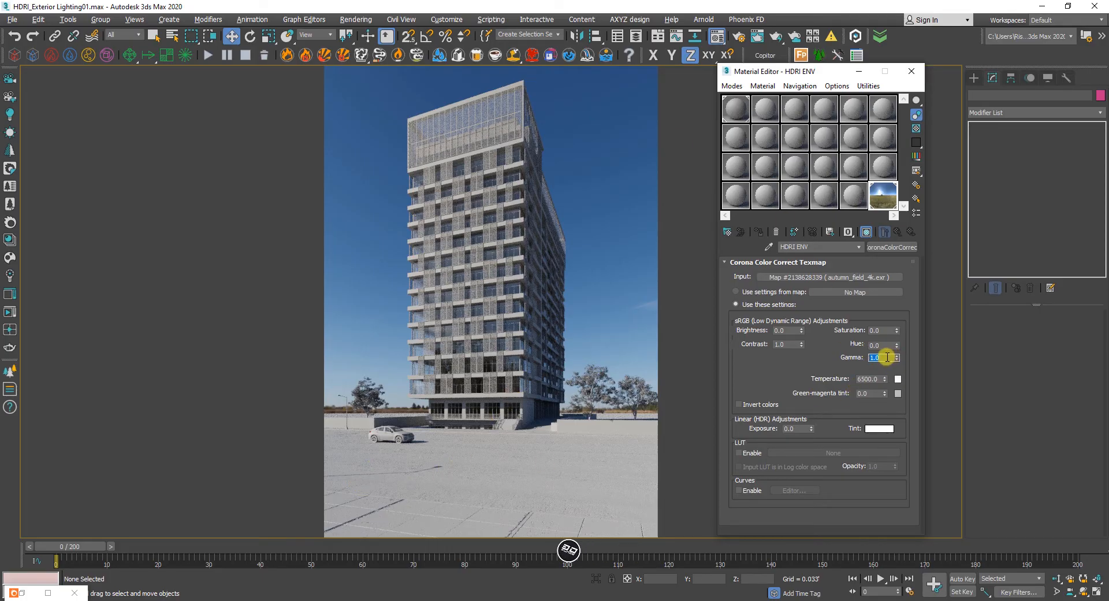
text(0.9)
key(Return)
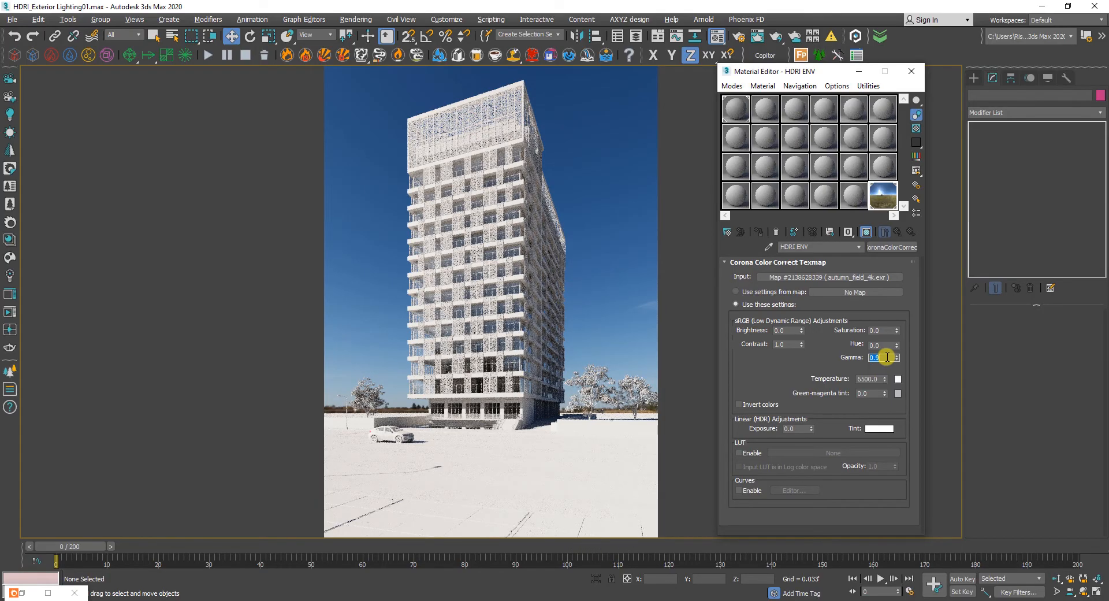
text(.85)
key(Return)
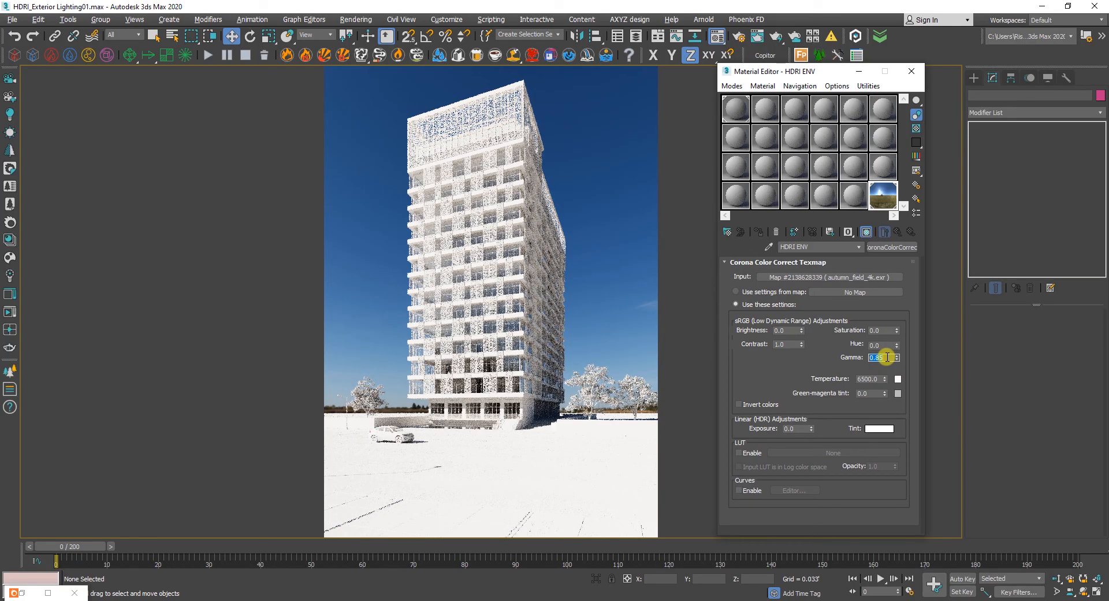
text(1)
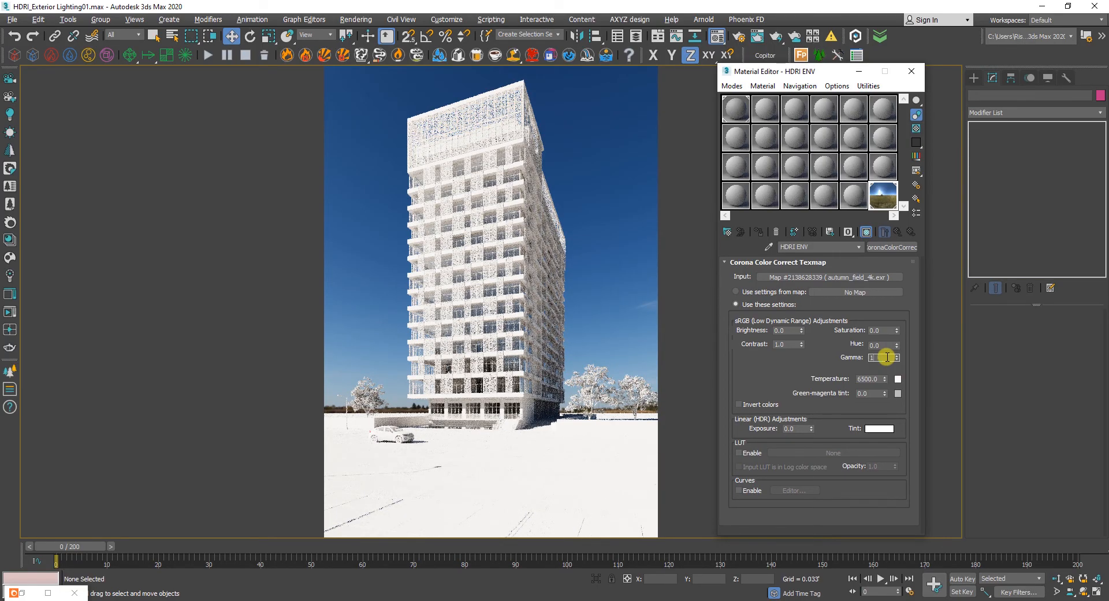
key(Return)
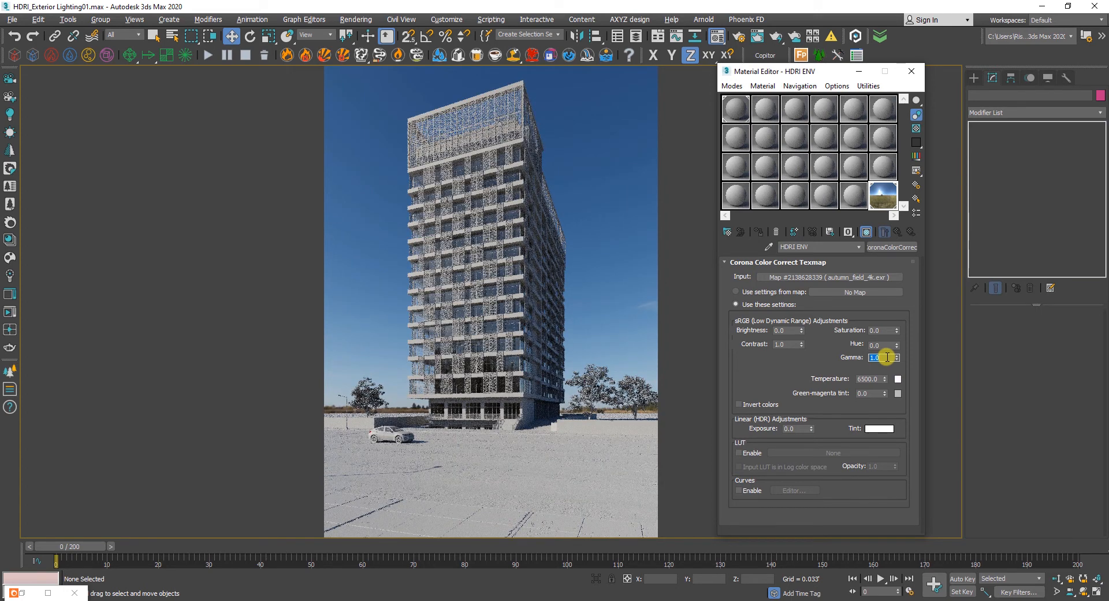
- Test a gamma of 1.5 combined with exposures of 0.5, 1.0 and 1.5, and reset the gamma to 1 and the exposure to 0
click(887, 357)
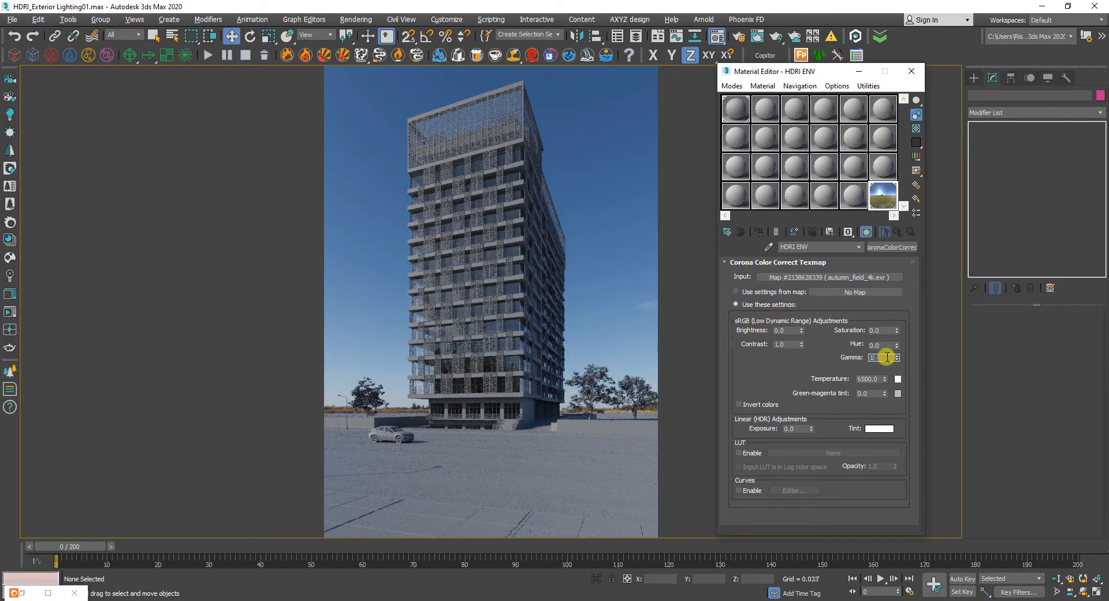
key(Return)
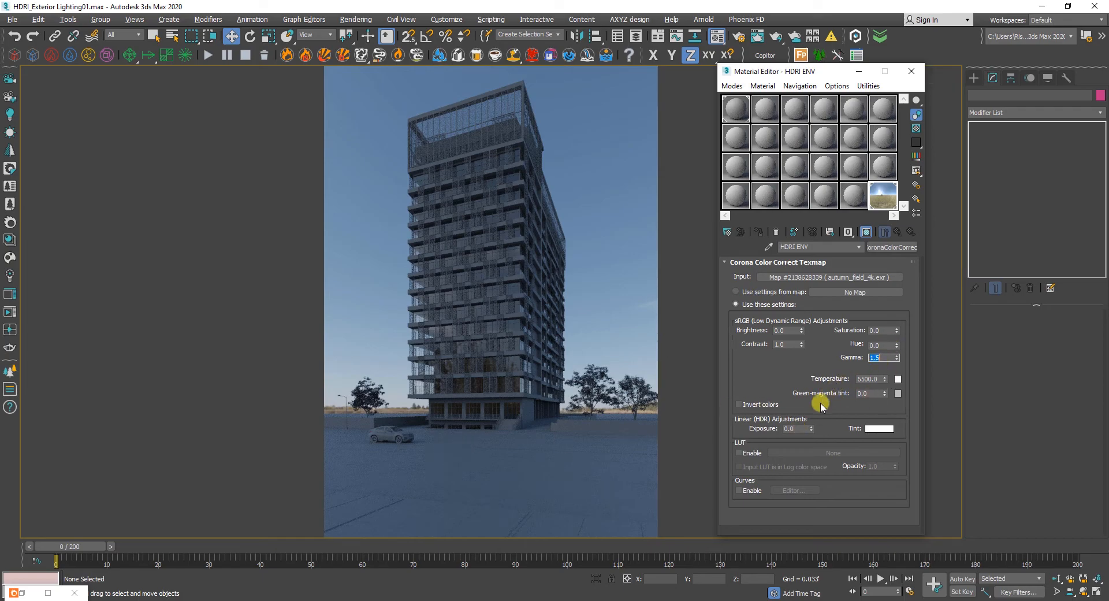
click(799, 428)
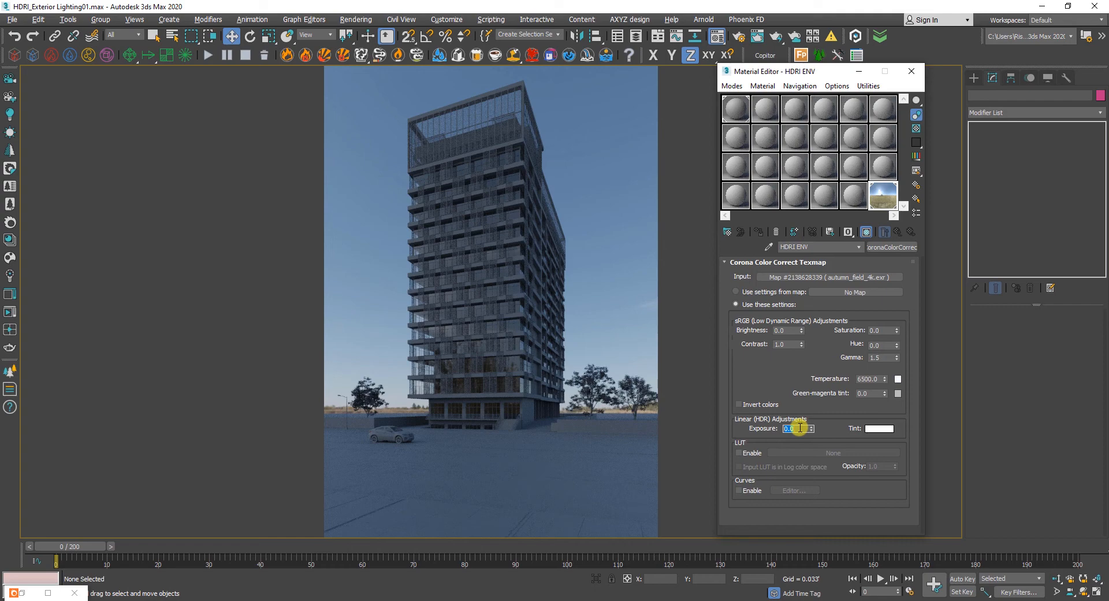
text(0.5)
key(Return)
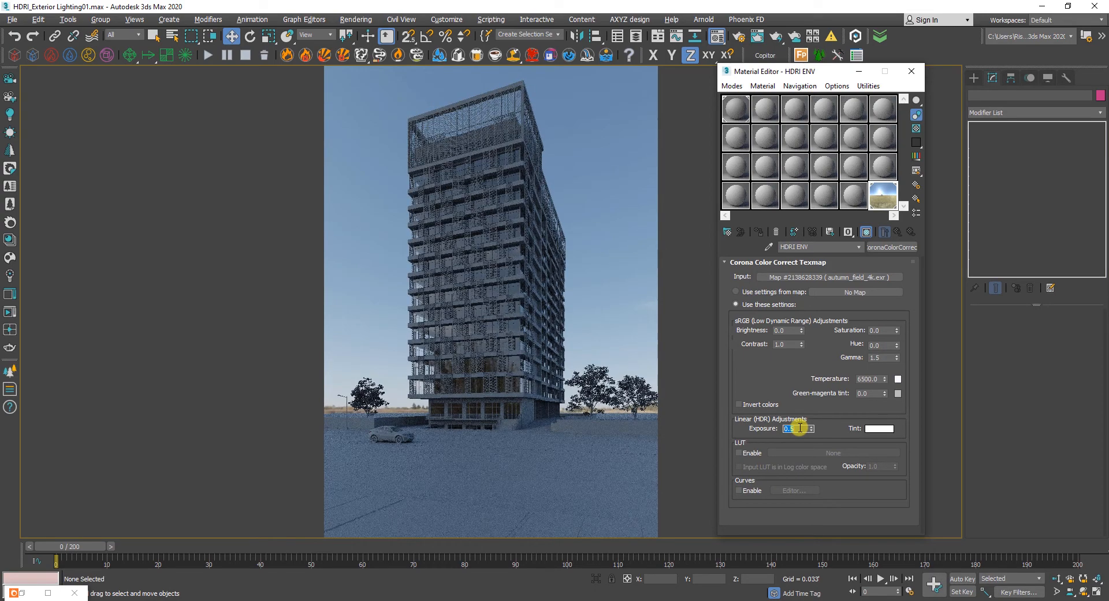
text(1.0)
key(Return)
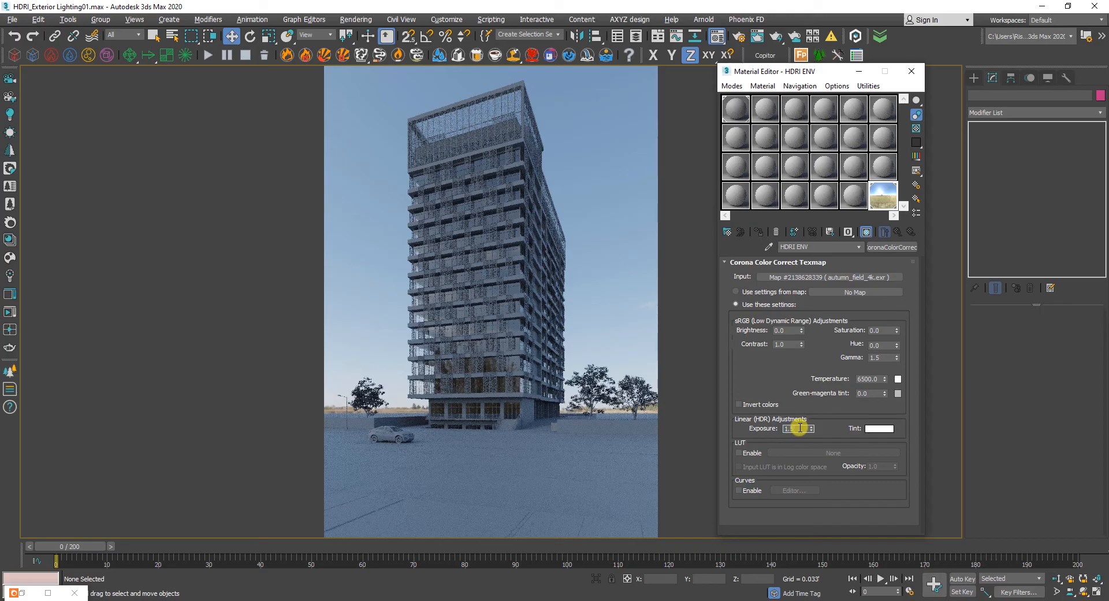
text(1.5)
key(Return)
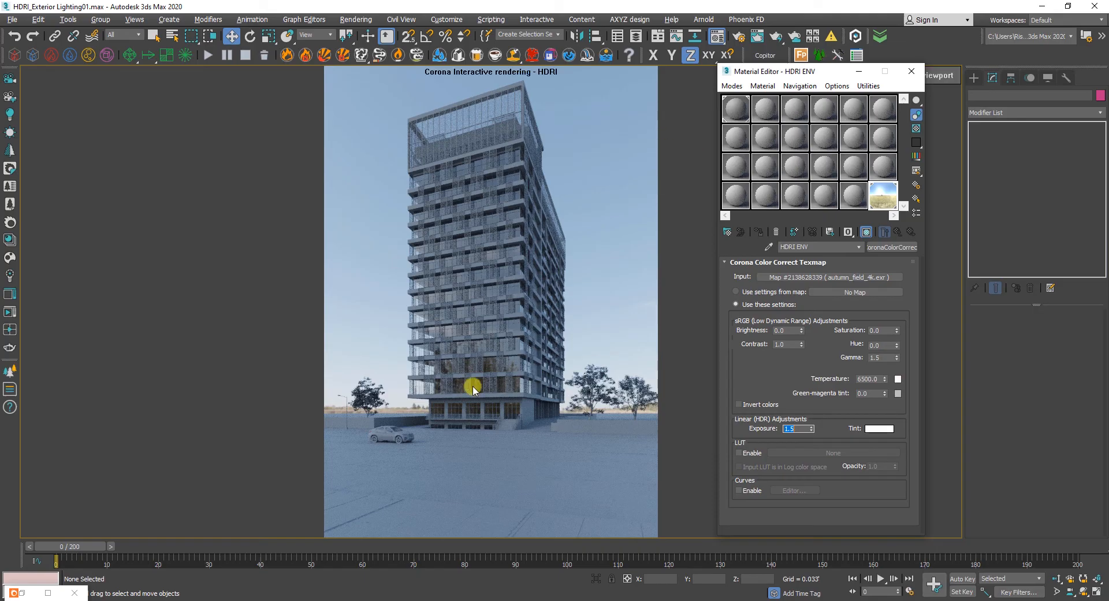
double_click(883, 356)
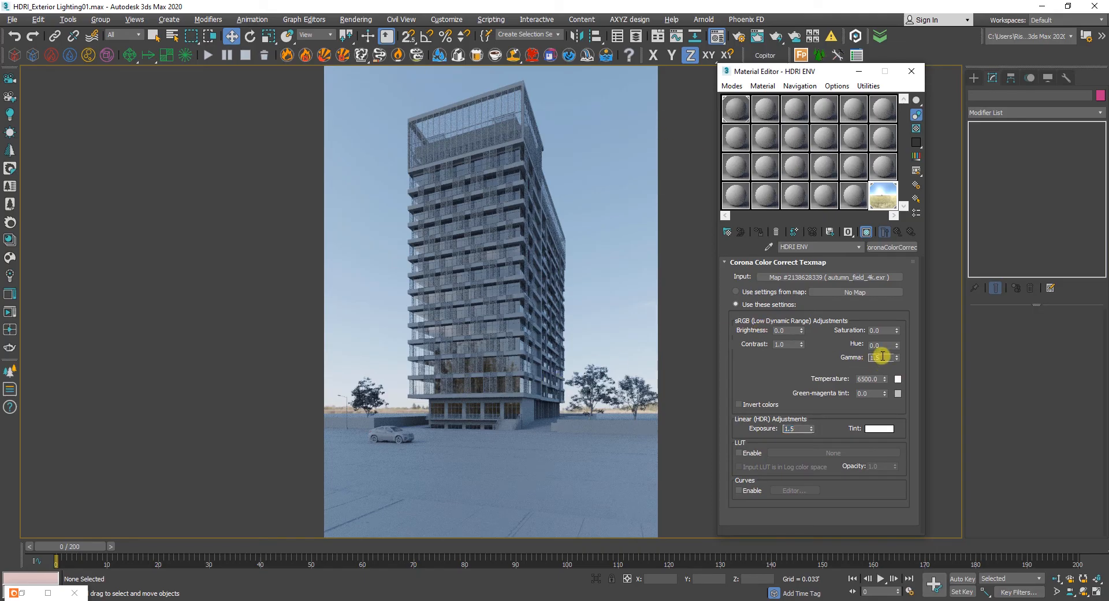
right_click(811, 430)
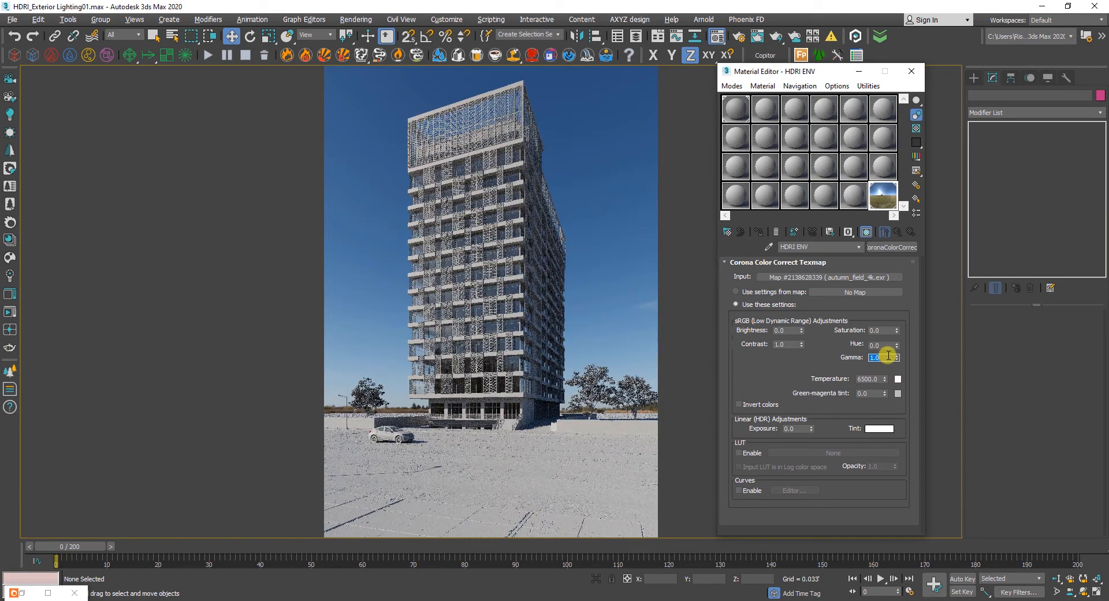
key(Tab)
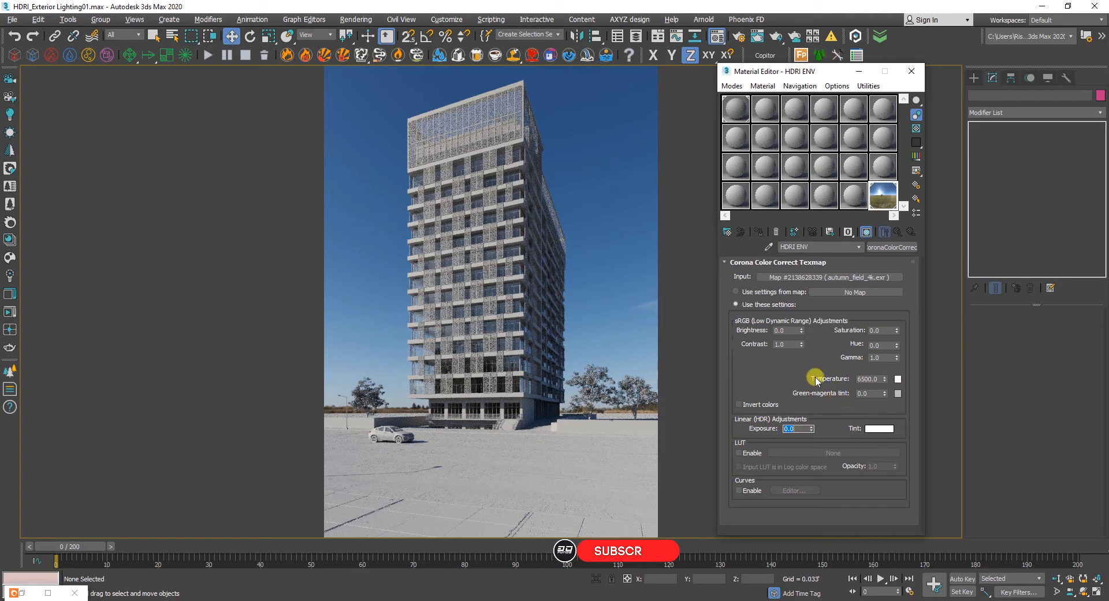
- Test a color temperature of 8500 on the HDRI color correct map and reset the temperature to 6500
click(816, 376)
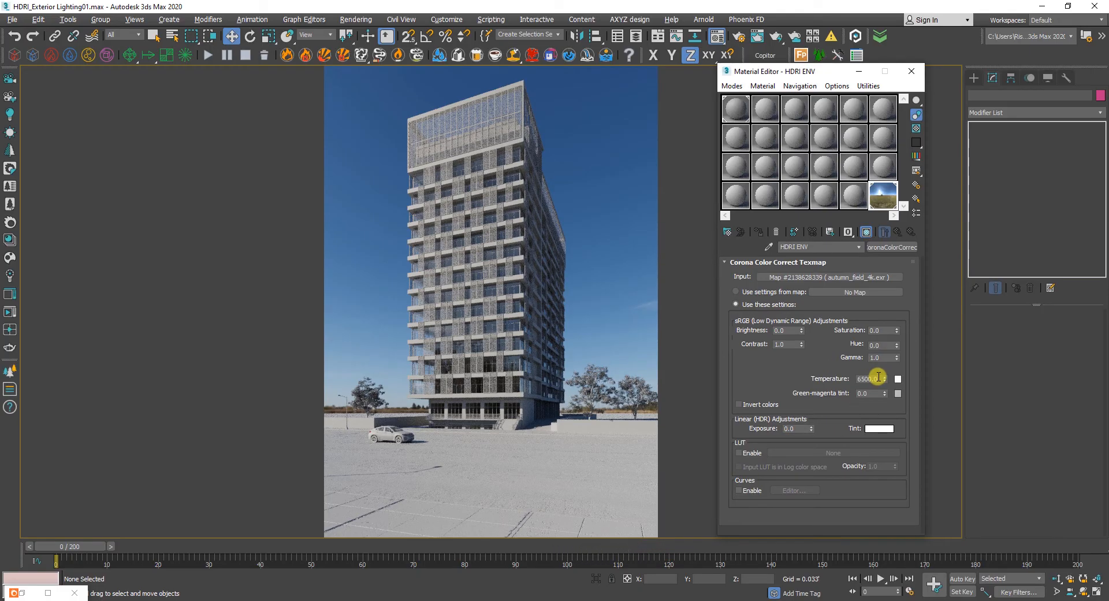
click(878, 377)
text(8)
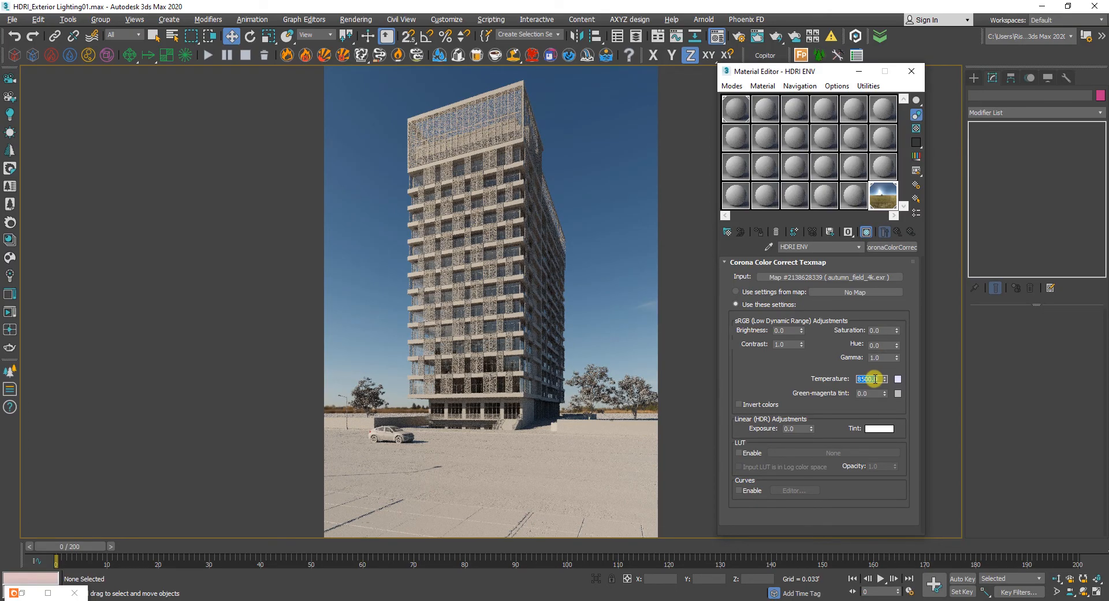
text(950)
key(Return)
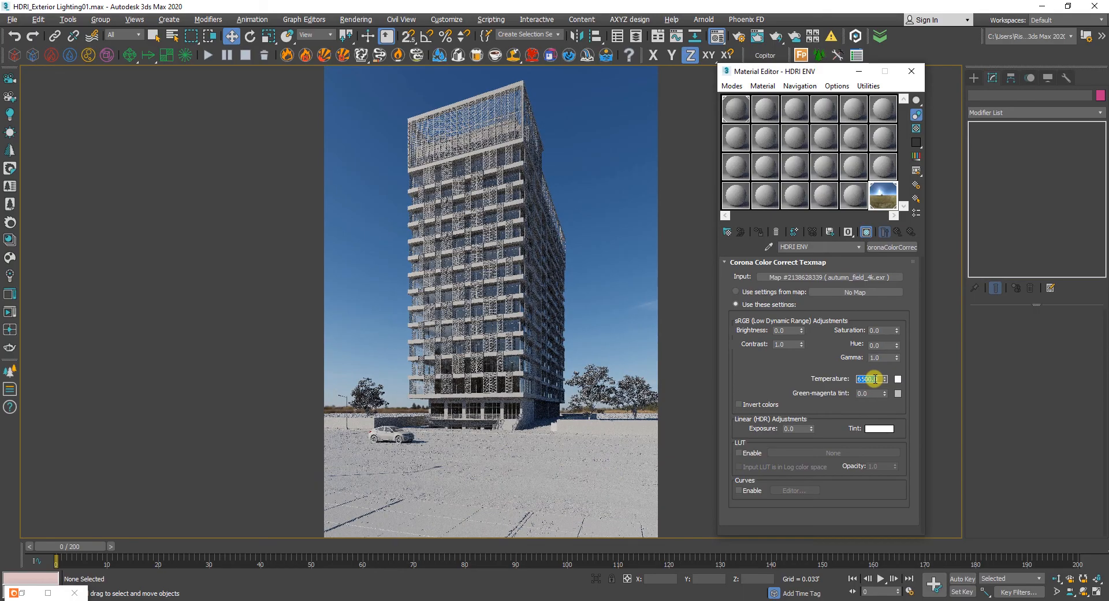
click(812, 381)
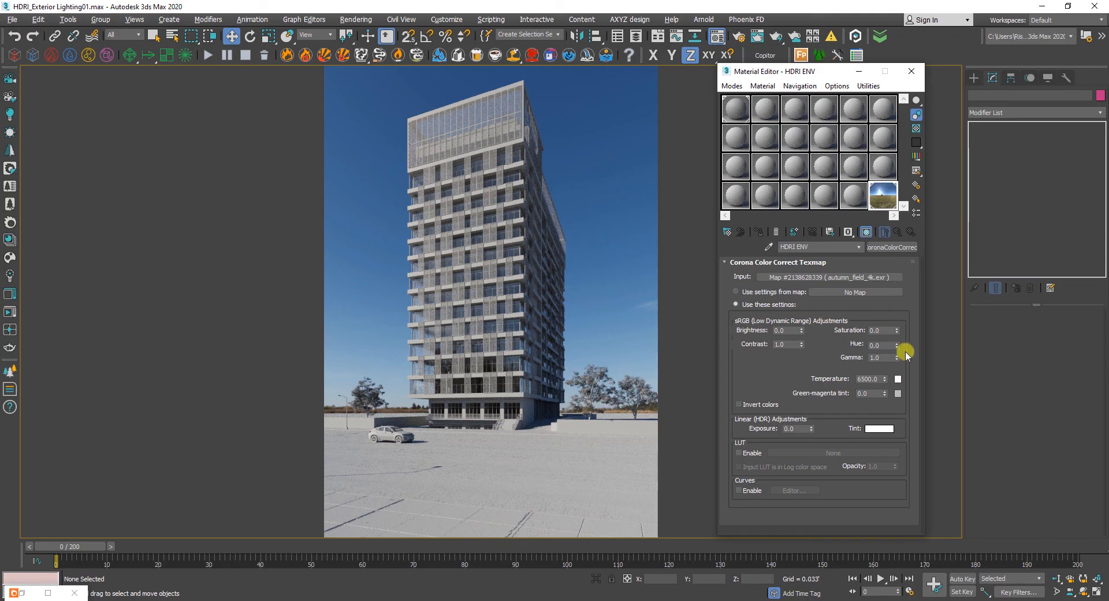
- Switch the HDRI bitmap to syferfontein_0d_clear_4k.hdr with a -120 degree environment rotation, and set the color correct temperature to 8500
click(858, 278)
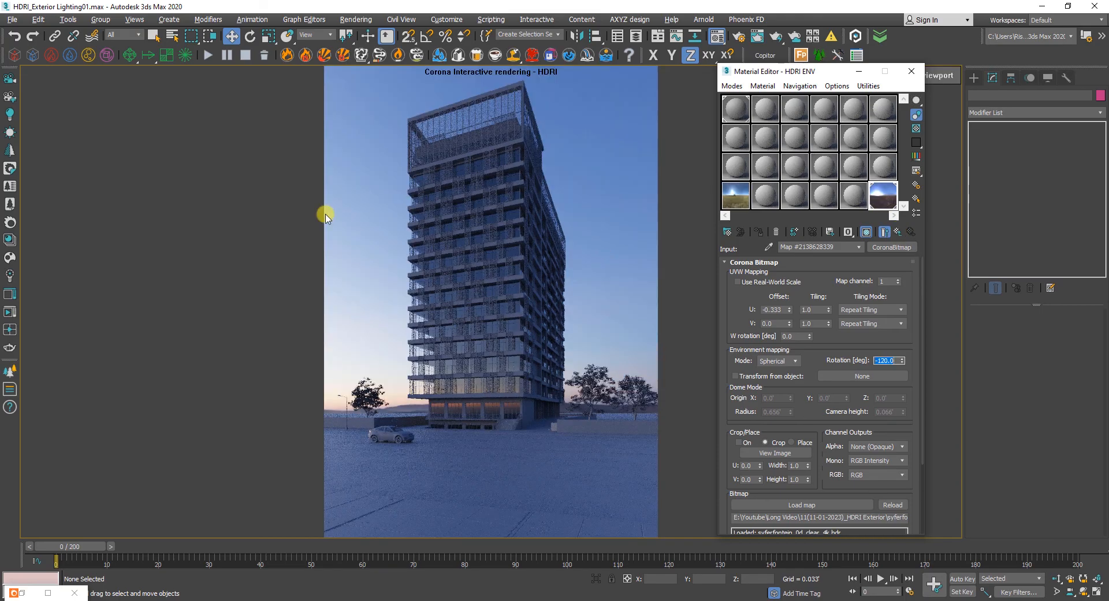
click(826, 234)
double_click(873, 379)
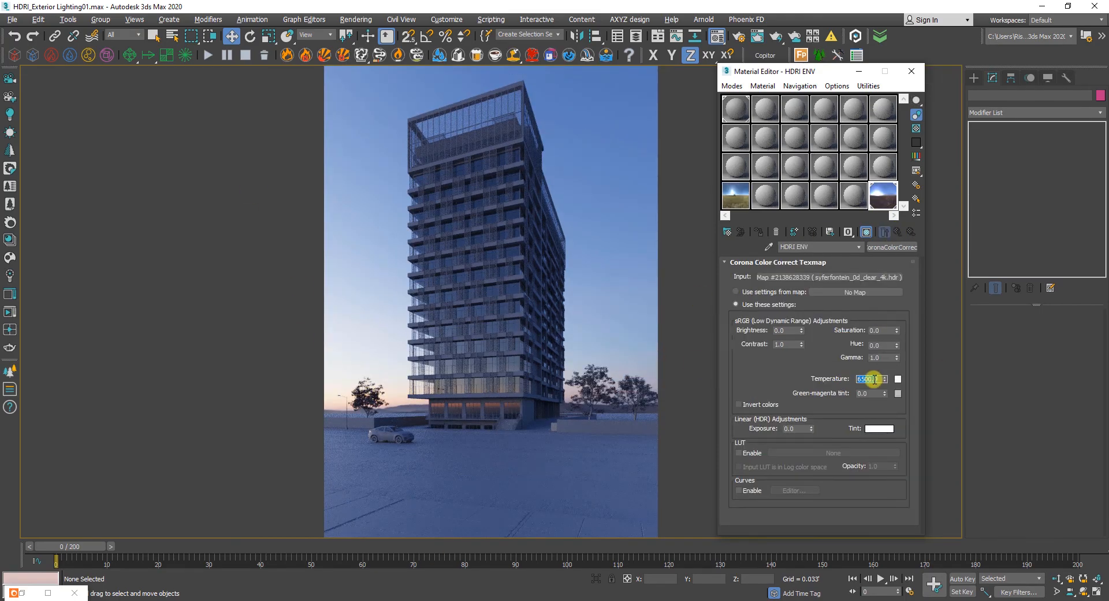
text(8500)
key(Return)
- Try an exposure of 0.5 on the HDRI color correct map and set the exposure to 0.2
double_click(803, 428)
text(0.5)
key(Return)
text(0.2)
key(Return)
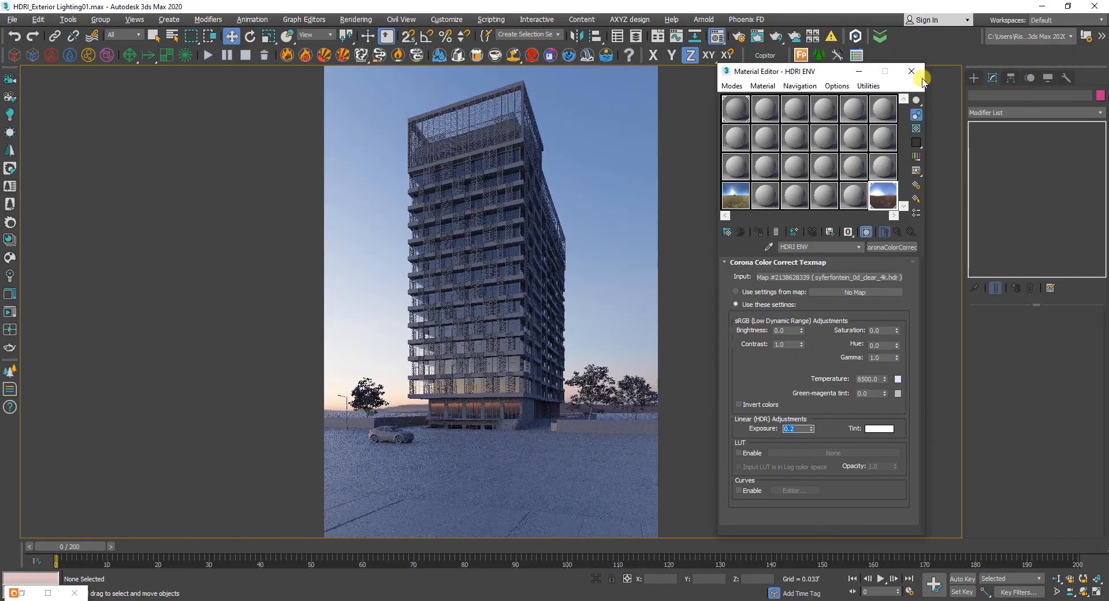
right_click(592, 201)
click(628, 233)
key(alt+w)
right_click(631, 234)
click(668, 241)
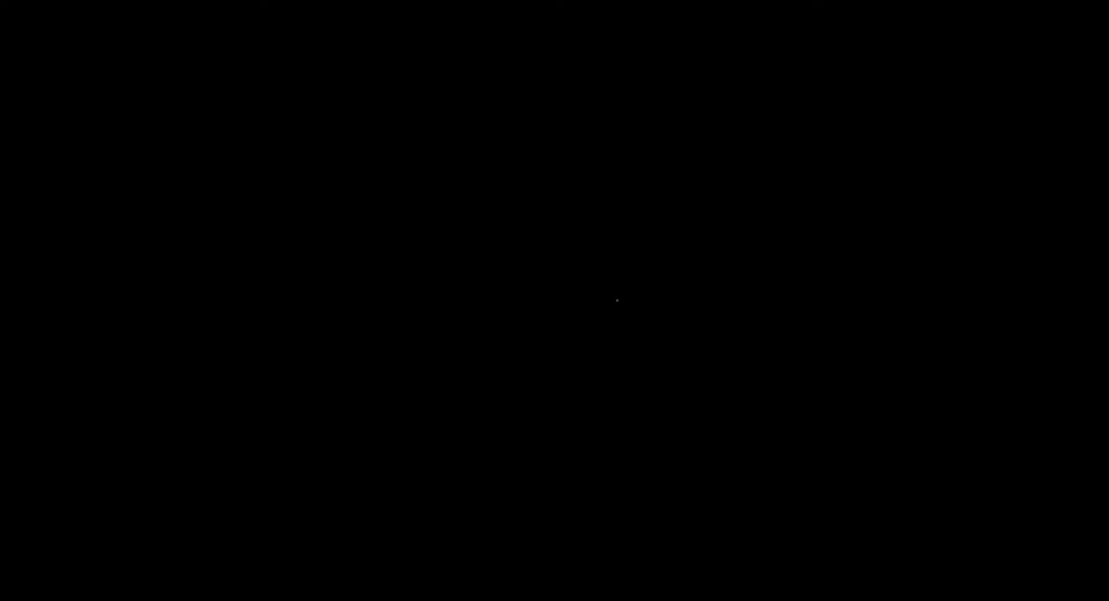